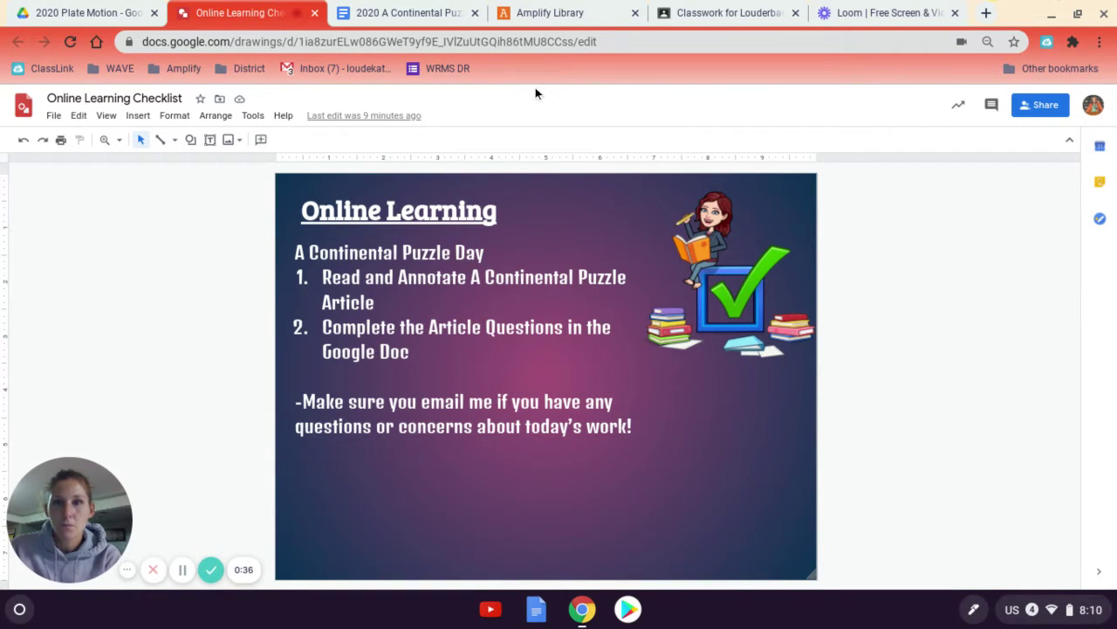
- Switch from the Drawings checklist to the '2020 A Continental Puzzle' Google Doc
left_click(406, 12)
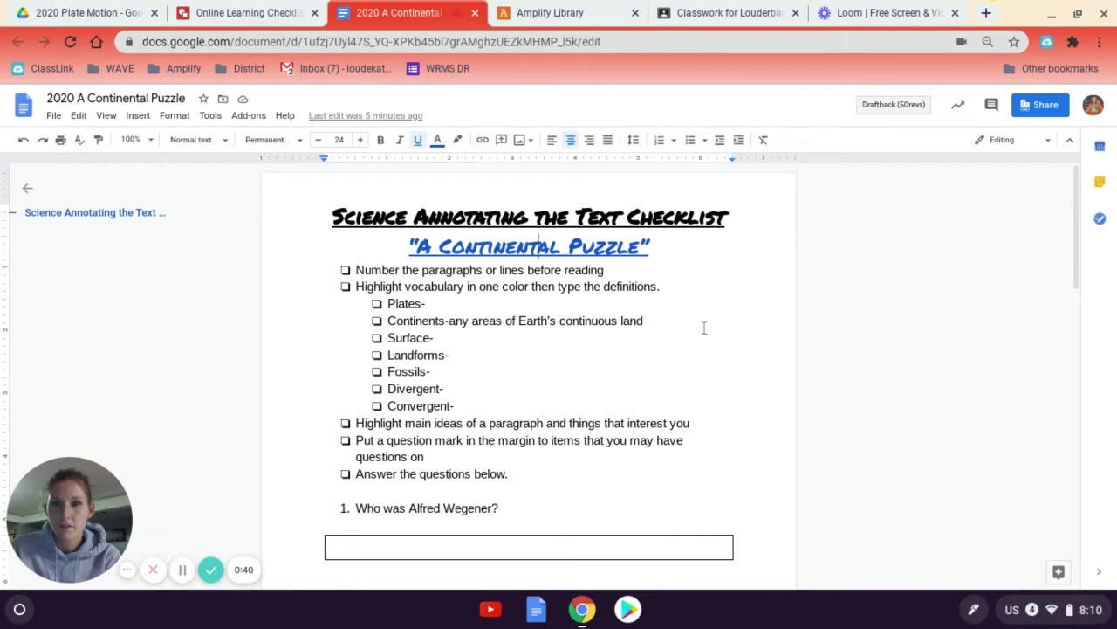
- Read down through the checklist's vocabulary list and questions
scroll(703, 327, "down", 1)
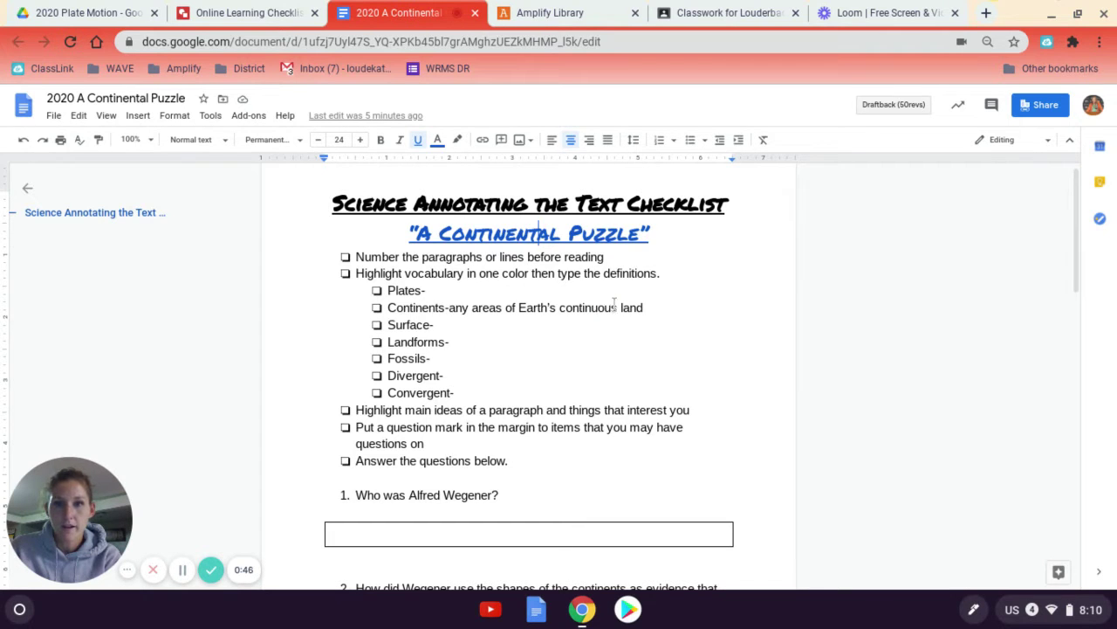
scroll(614, 375, "down", 2)
scroll(614, 376, "down", 5)
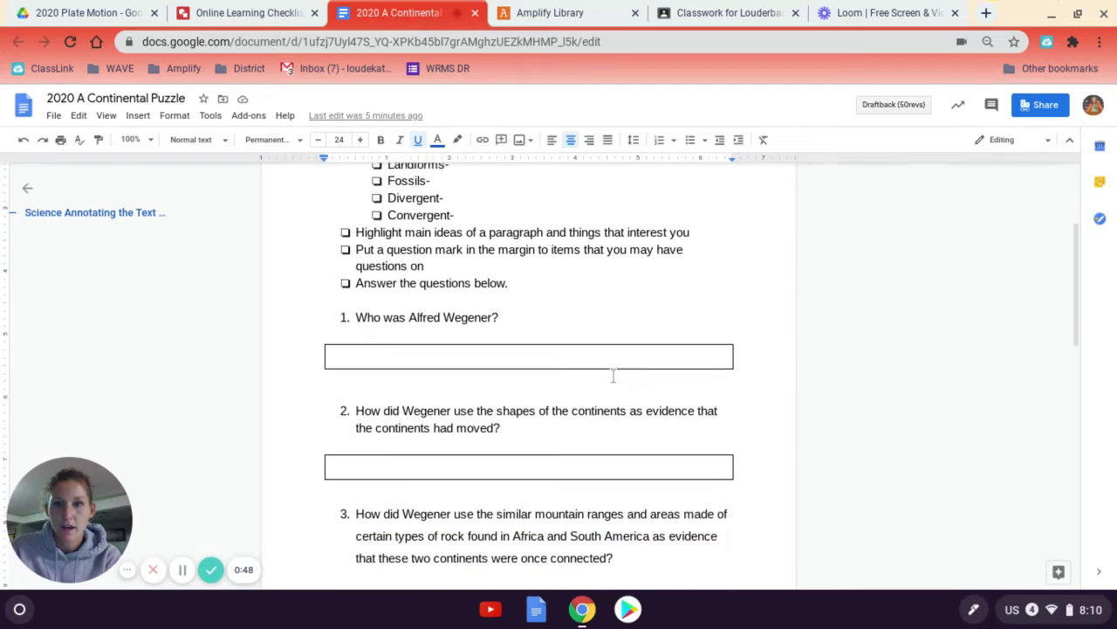
scroll(614, 375, "down", 1)
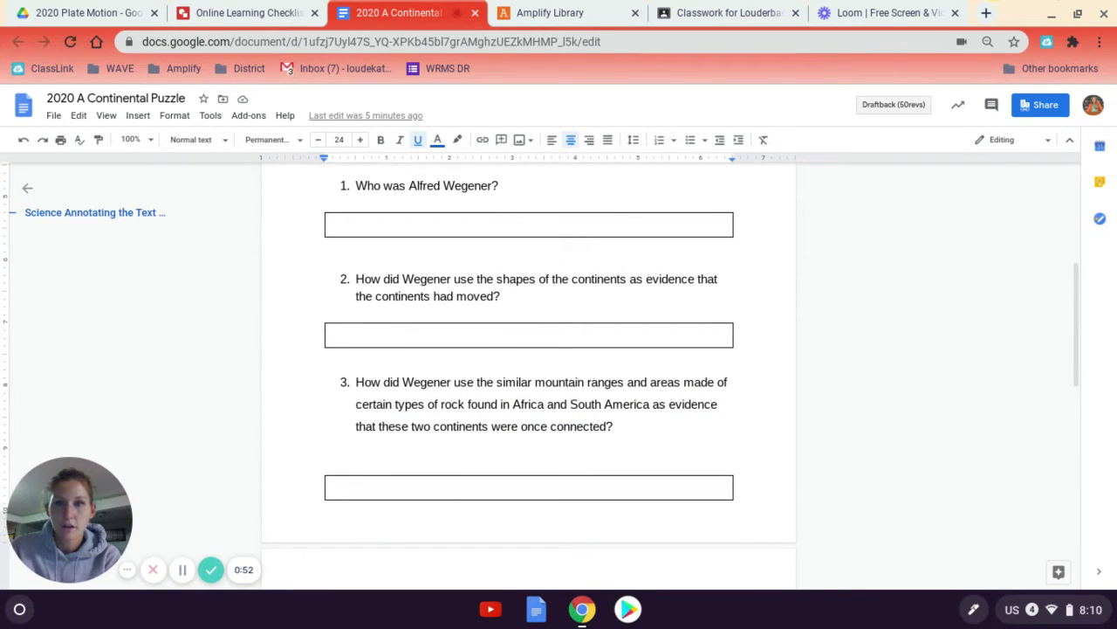
scroll(540, 352, "down", 3)
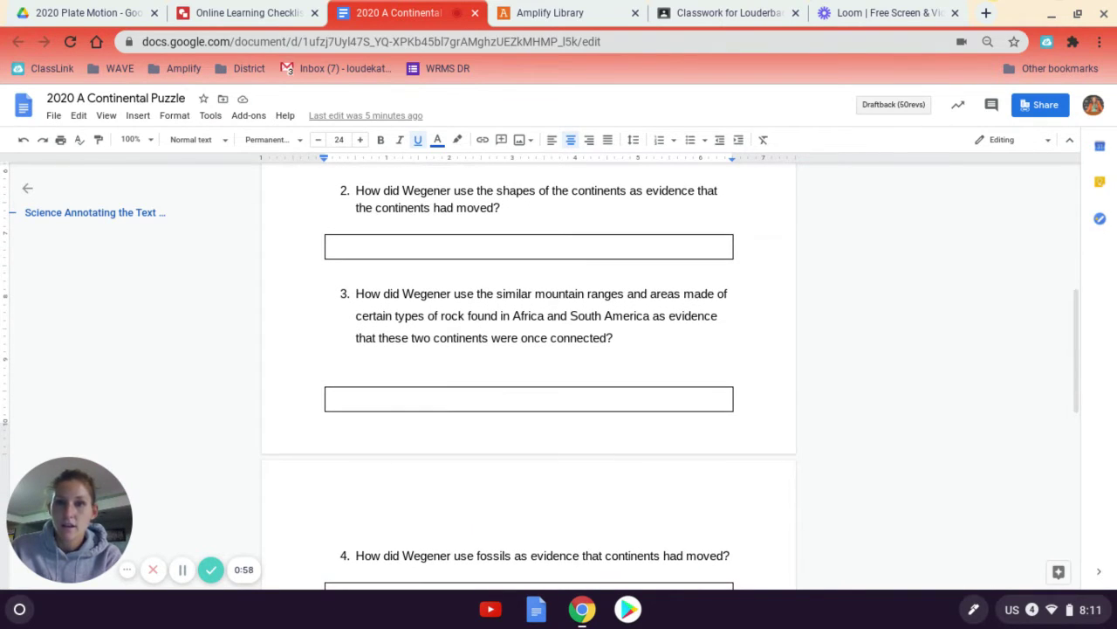
scroll(530, 376, "down", 3)
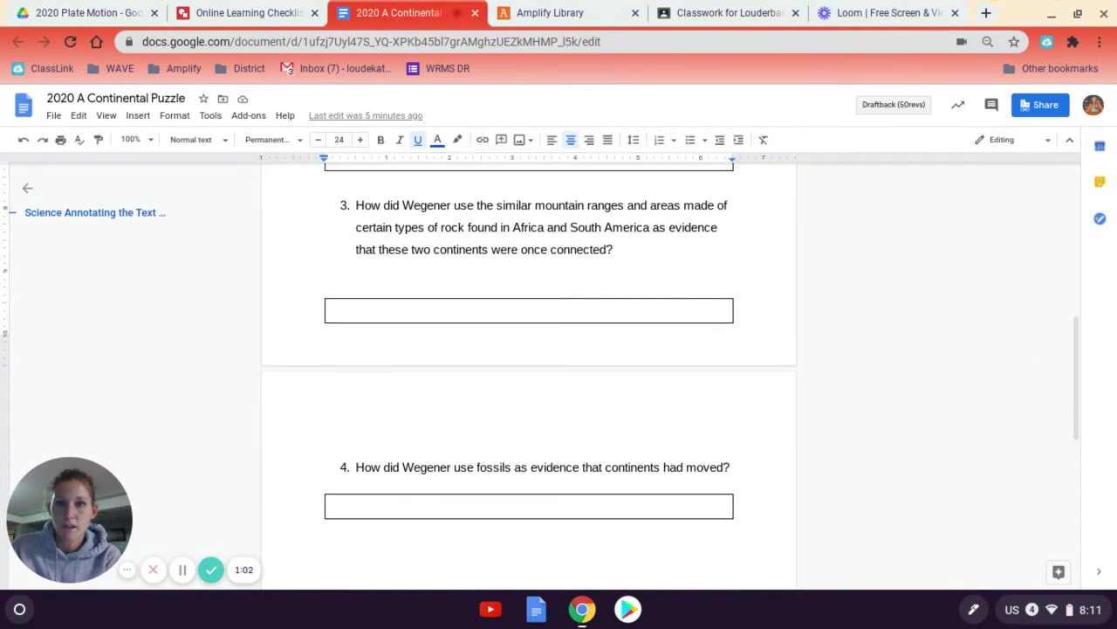
scroll(530, 375, "down", 1)
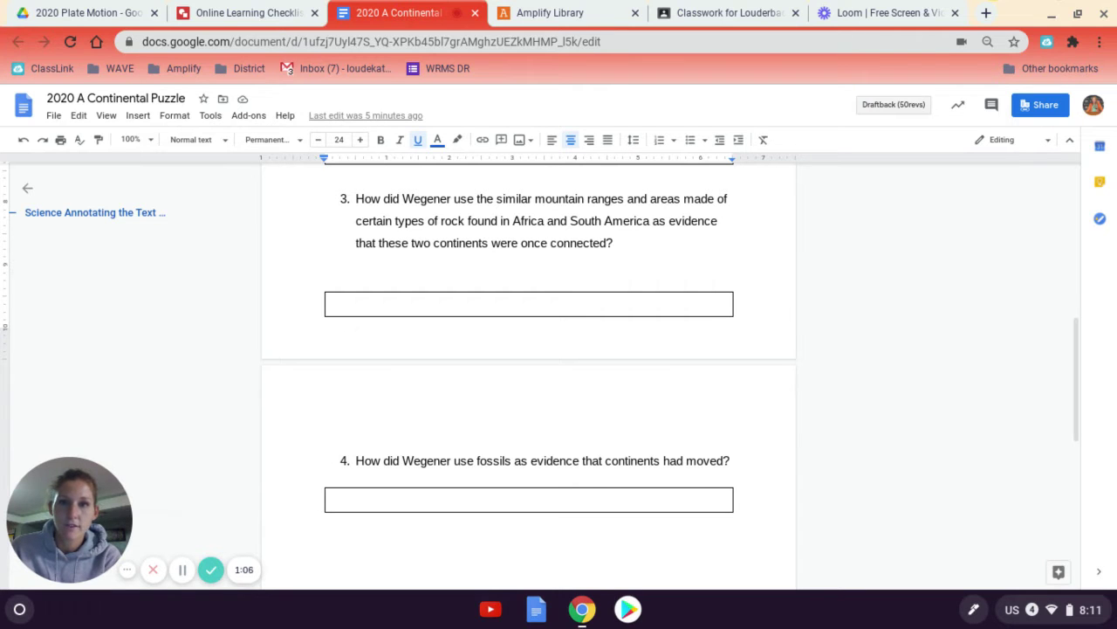
scroll(529, 375, "down", 3)
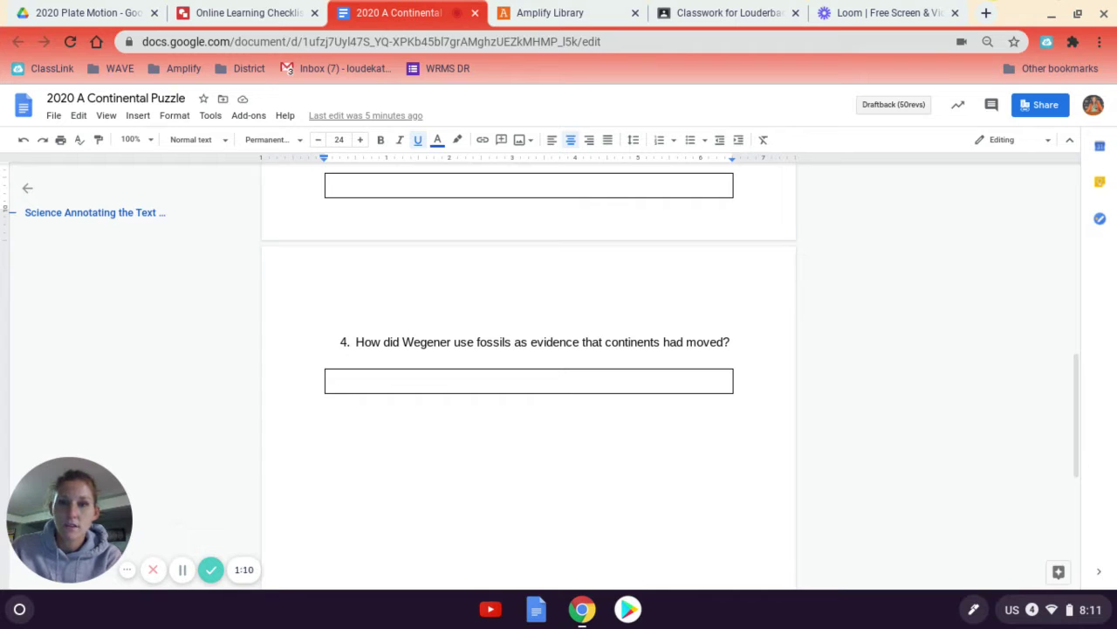
- Open 'A Continental Puzzle' in the Amplify reader via the subtitle link
scroll(529, 376, "up", 1)
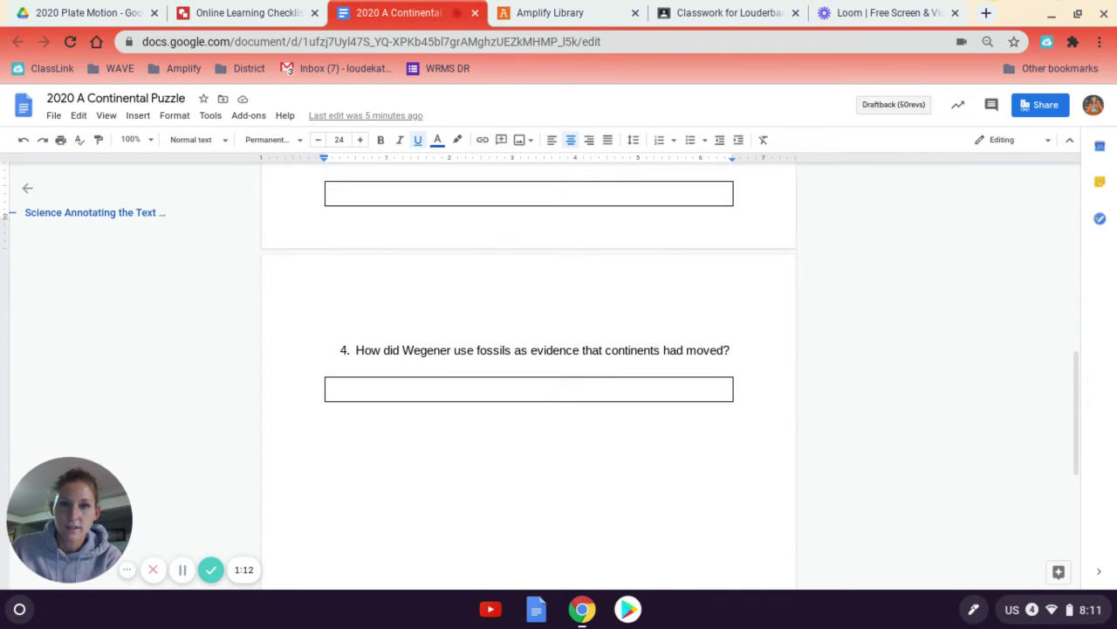
scroll(529, 376, "up", 1)
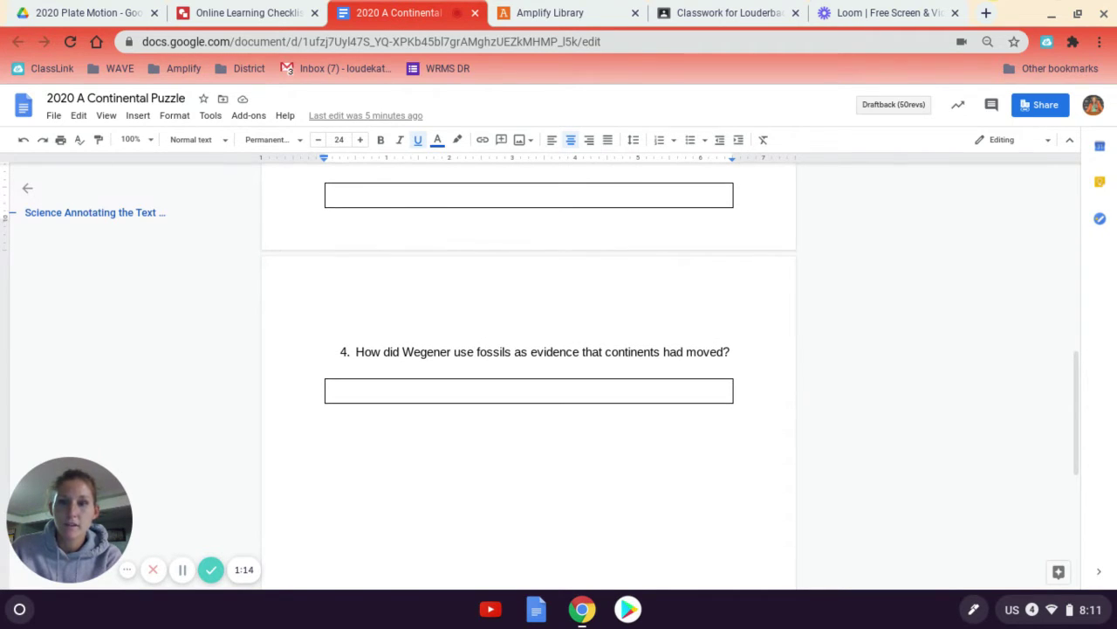
scroll(529, 375, "up", 2)
scroll(529, 376, "up", 3)
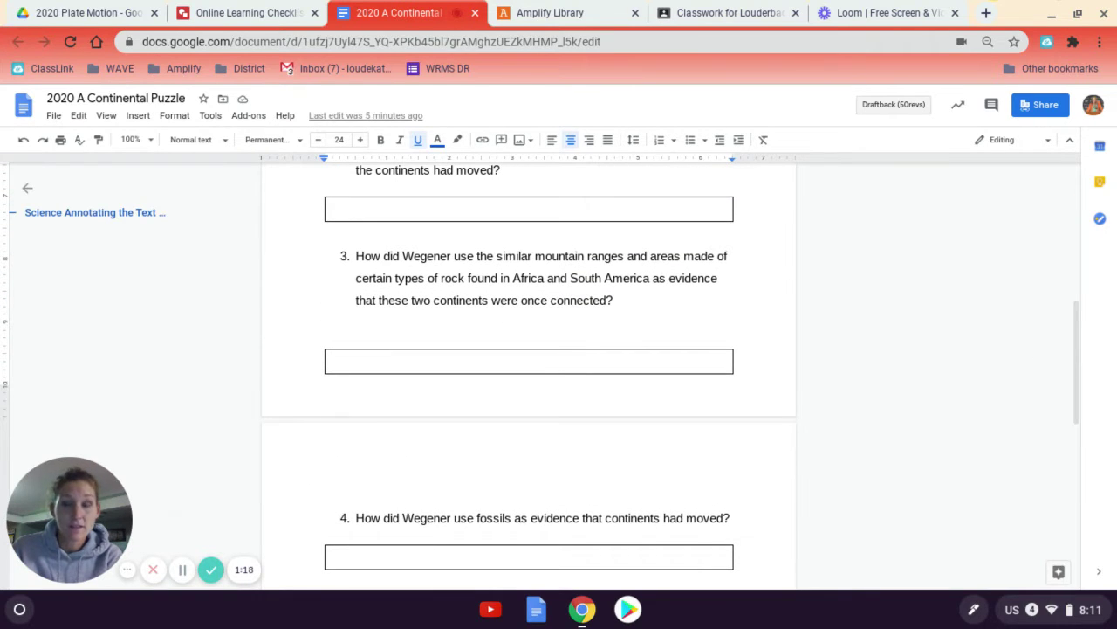
scroll(529, 375, "up", 13)
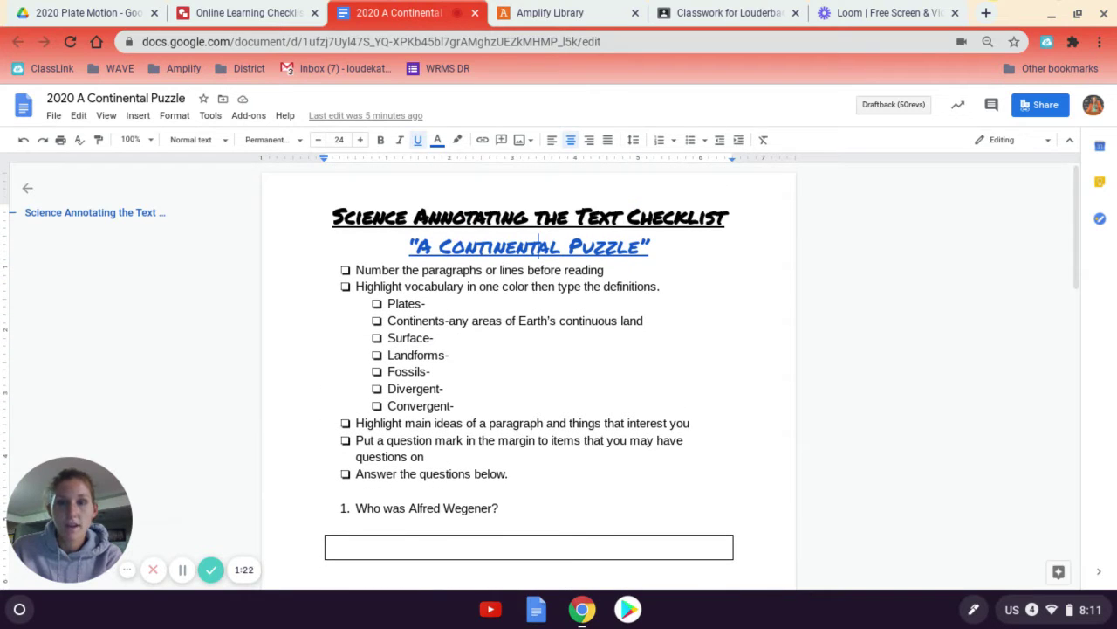
left_click(519, 248)
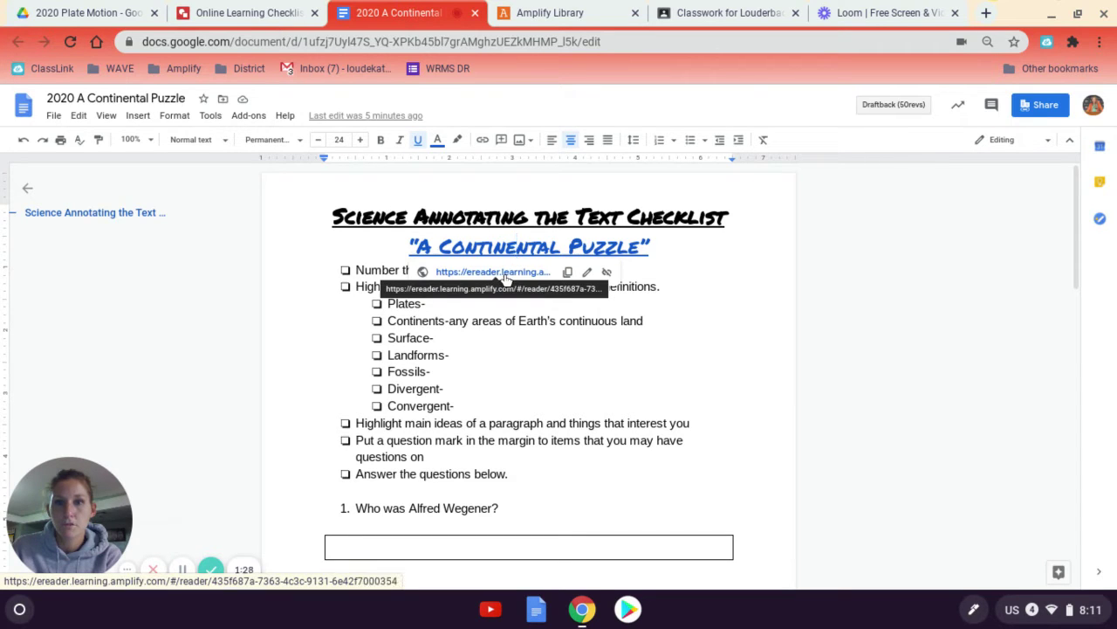
left_click(494, 271)
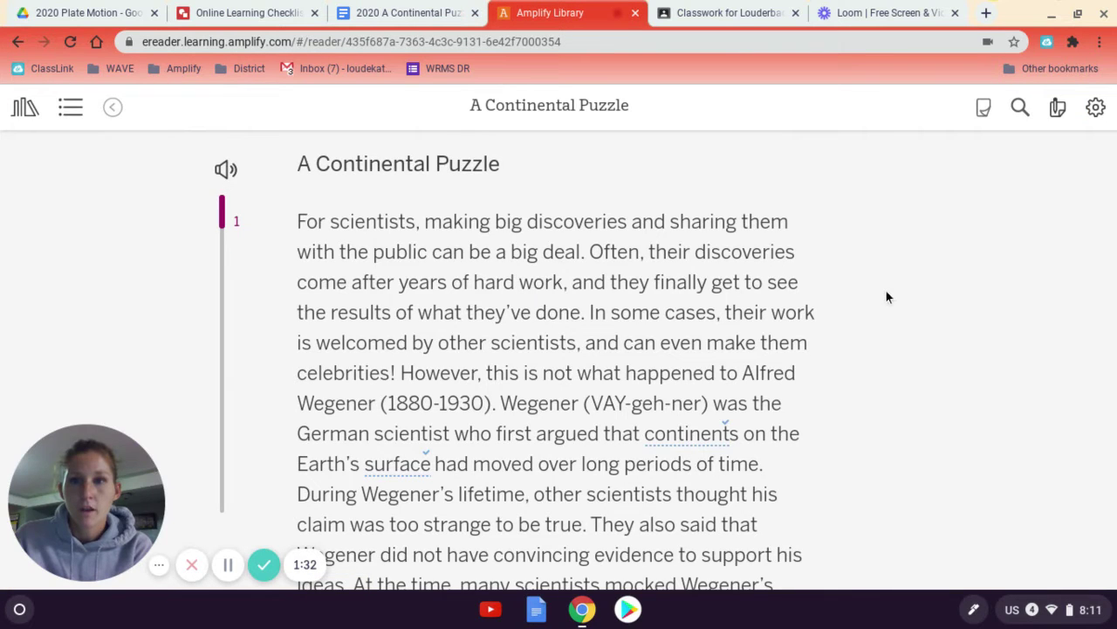
- Bring up the 05:23 read-aloud narration of 'A Continental Puzzle' from the top
scroll(886, 297, "up", 1)
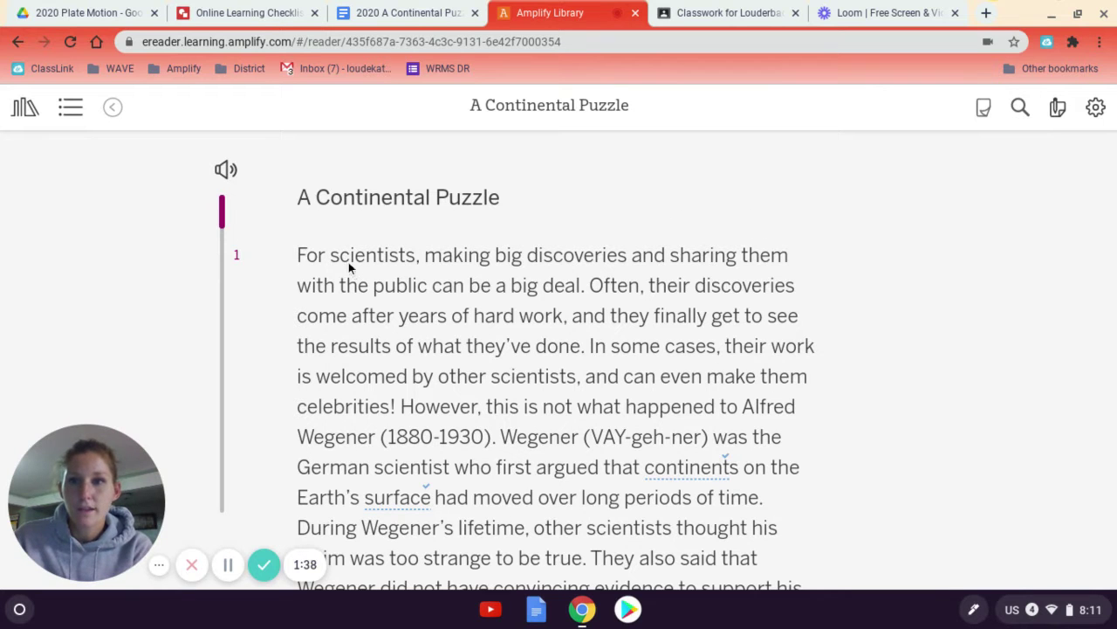
left_click(237, 262)
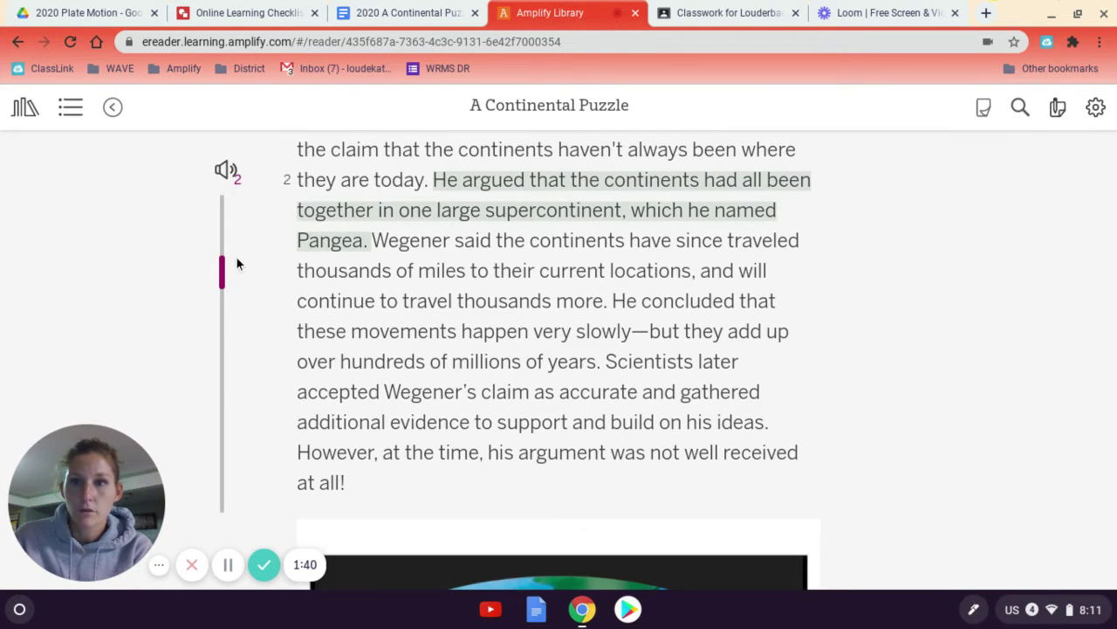
scroll(265, 214, "up", 1)
scroll(265, 214, "down", 1)
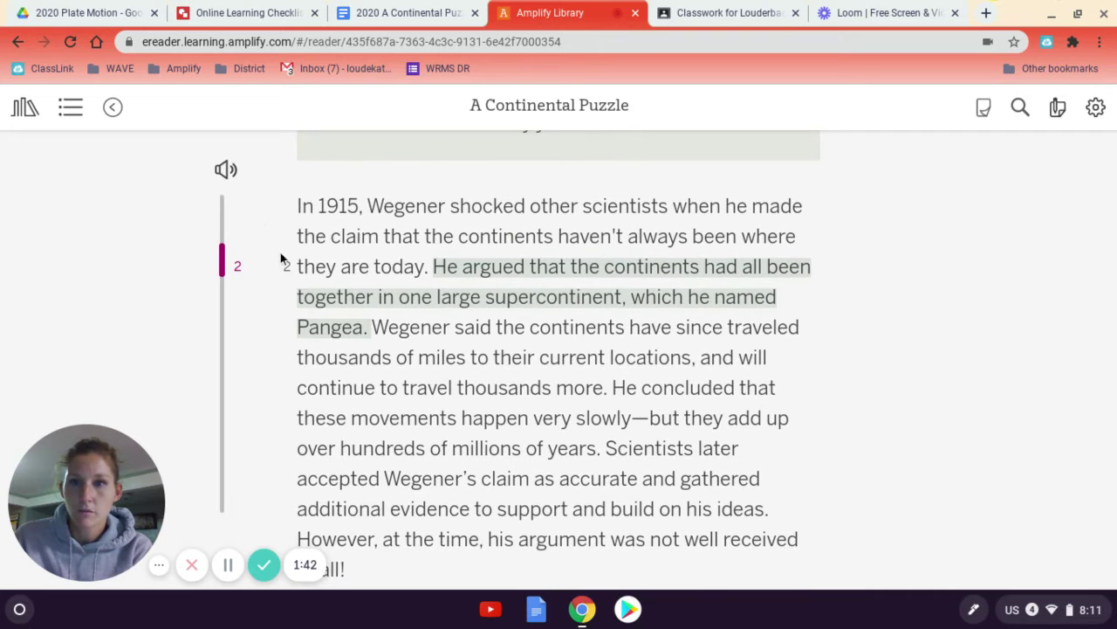
scroll(284, 266, "up", 6)
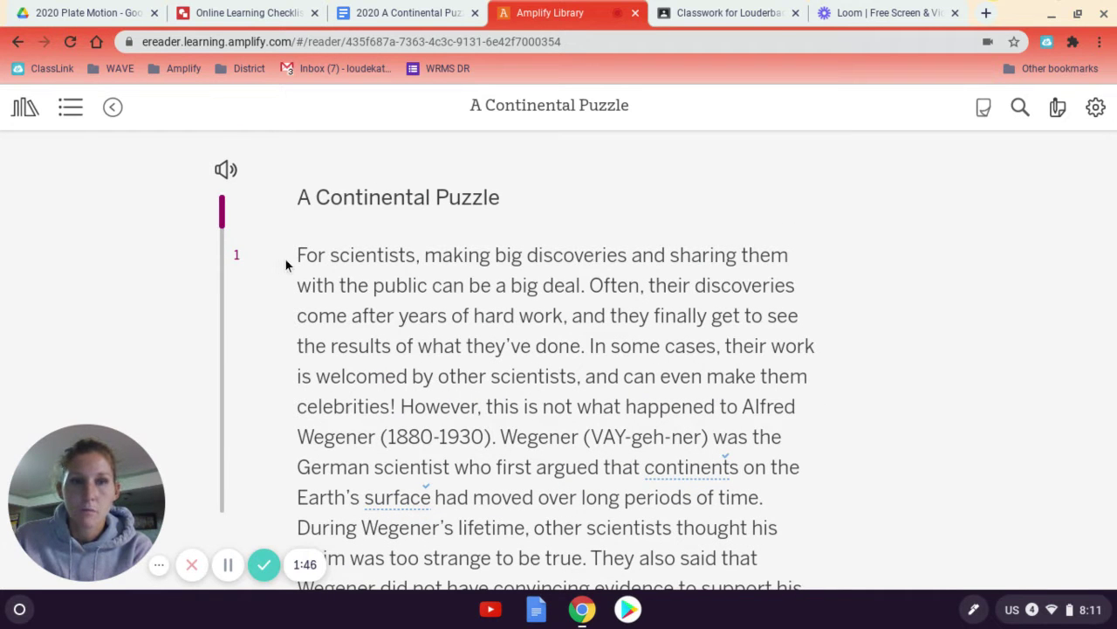
scroll(327, 288, "down", 2)
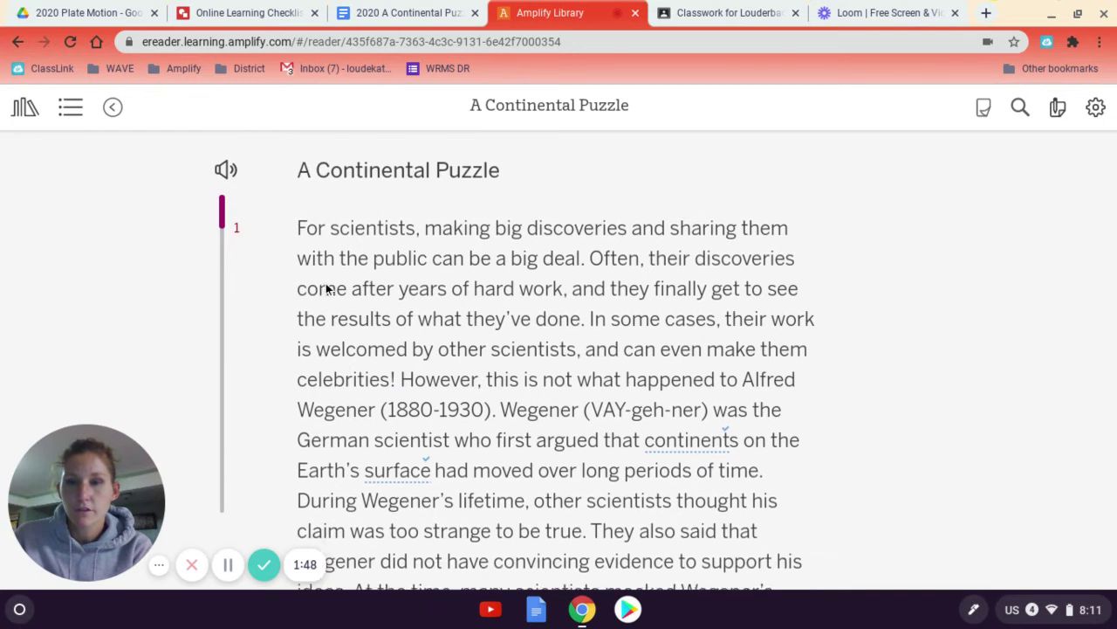
scroll(325, 288, "down", 3)
scroll(325, 283, "up", 4)
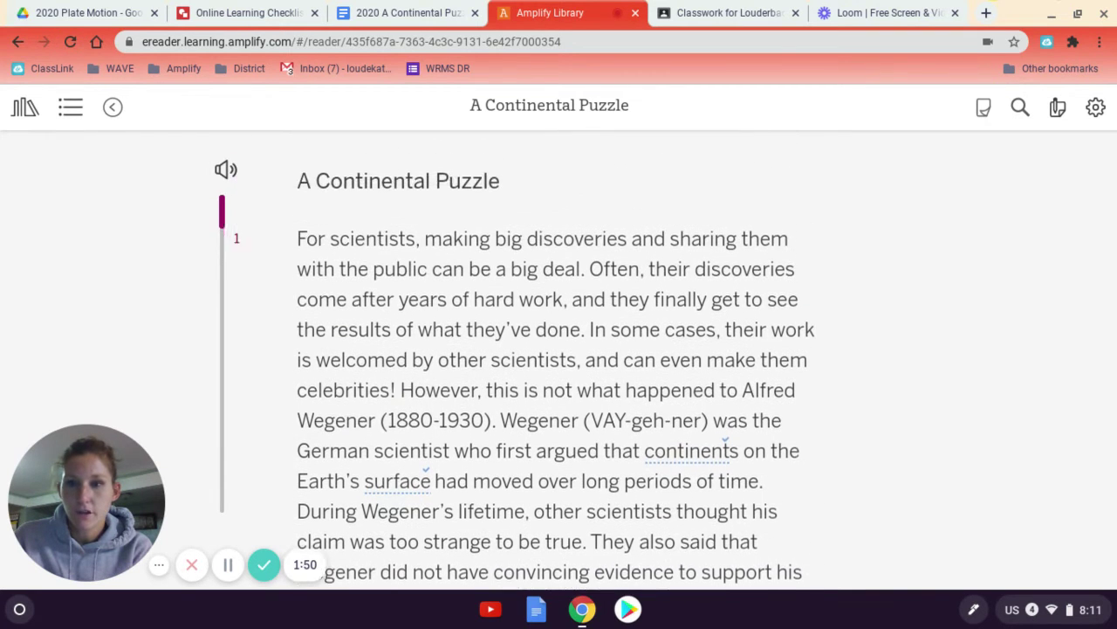
scroll(326, 283, "up", 1)
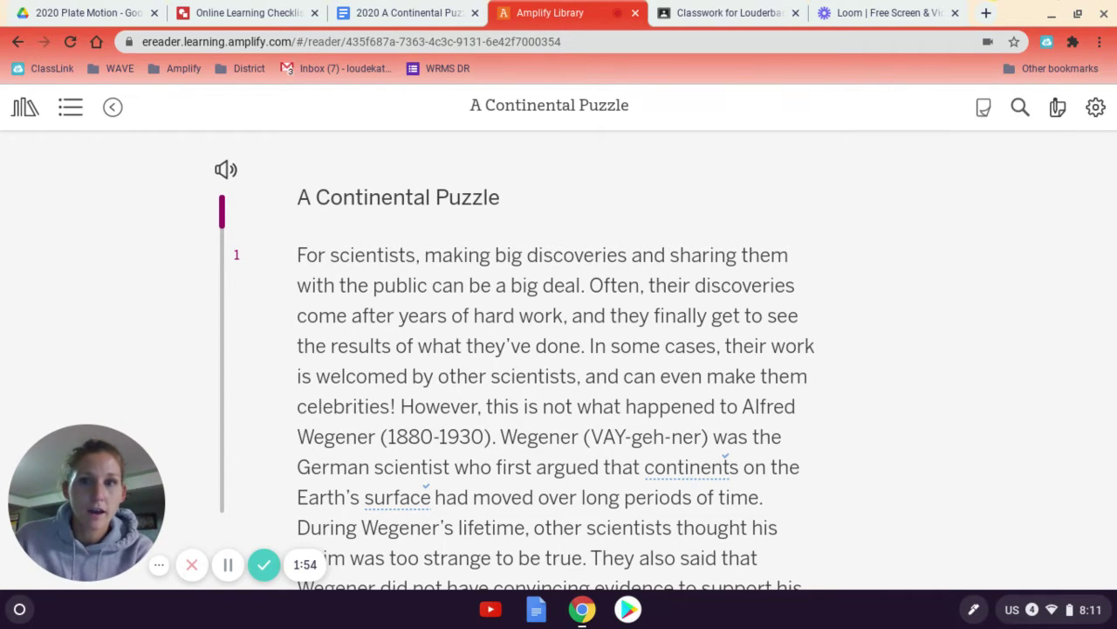
left_click(226, 171)
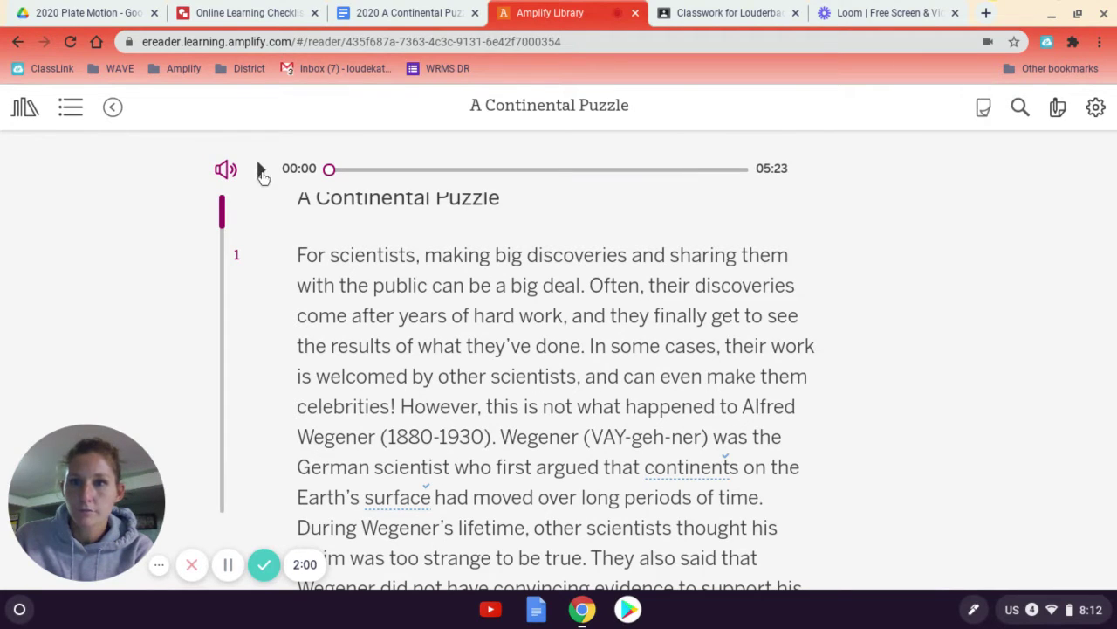
- Play the narration with volume raised two notches, then pause it at 00:12
left_click(261, 171)
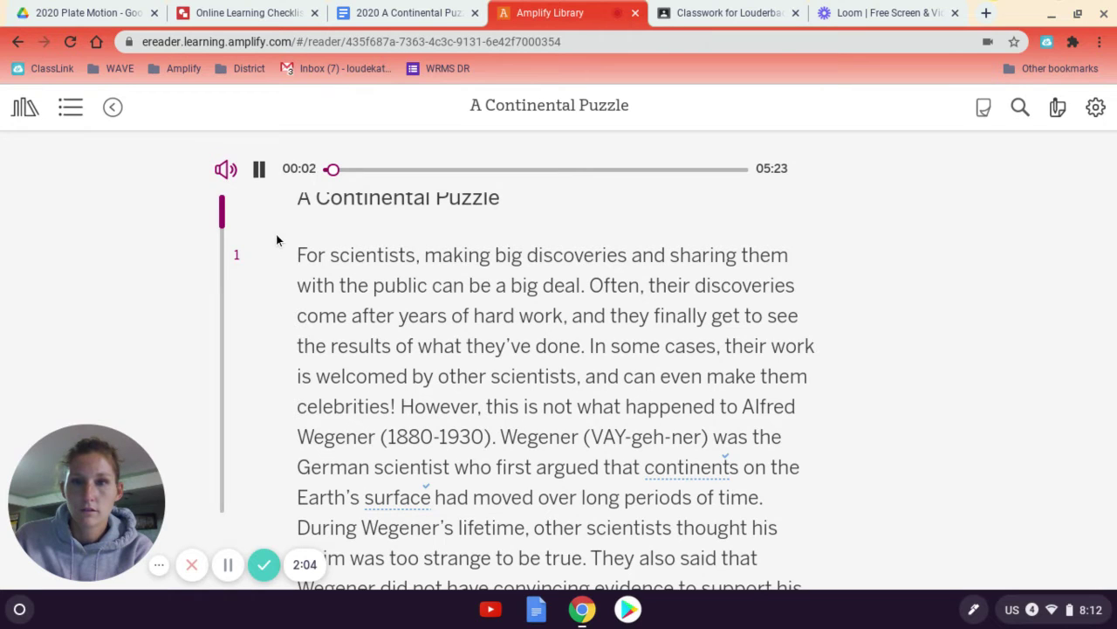
key("XF86AudioRaiseVolume")
key("XF86AudioRaiseVolume")
key("XF86AudioRaiseVolume")
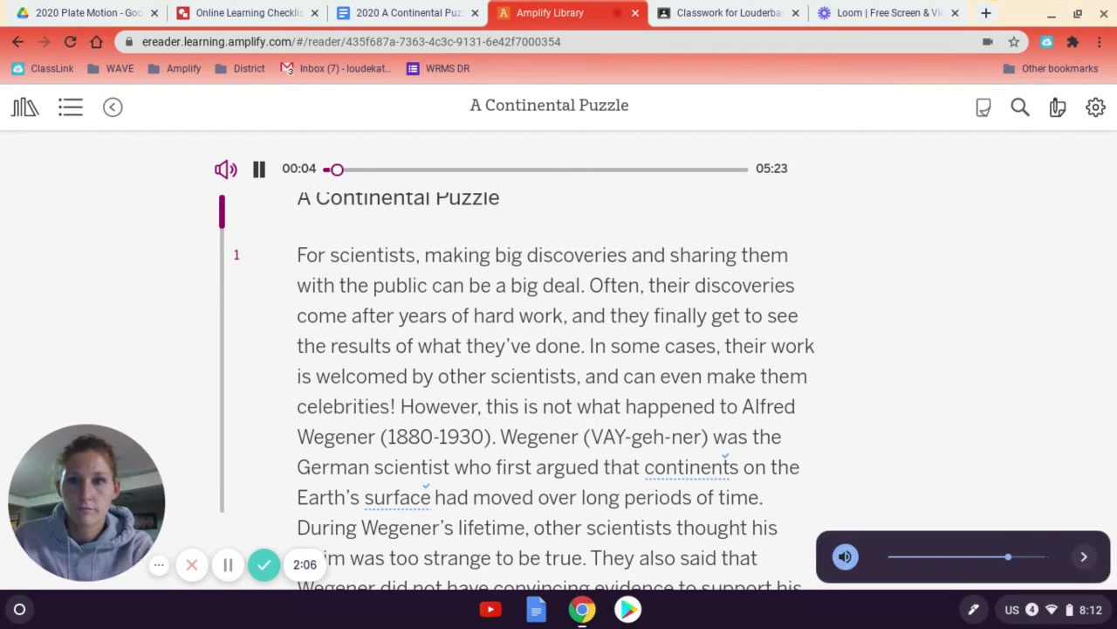
key("XF86AudioRaiseVolume")
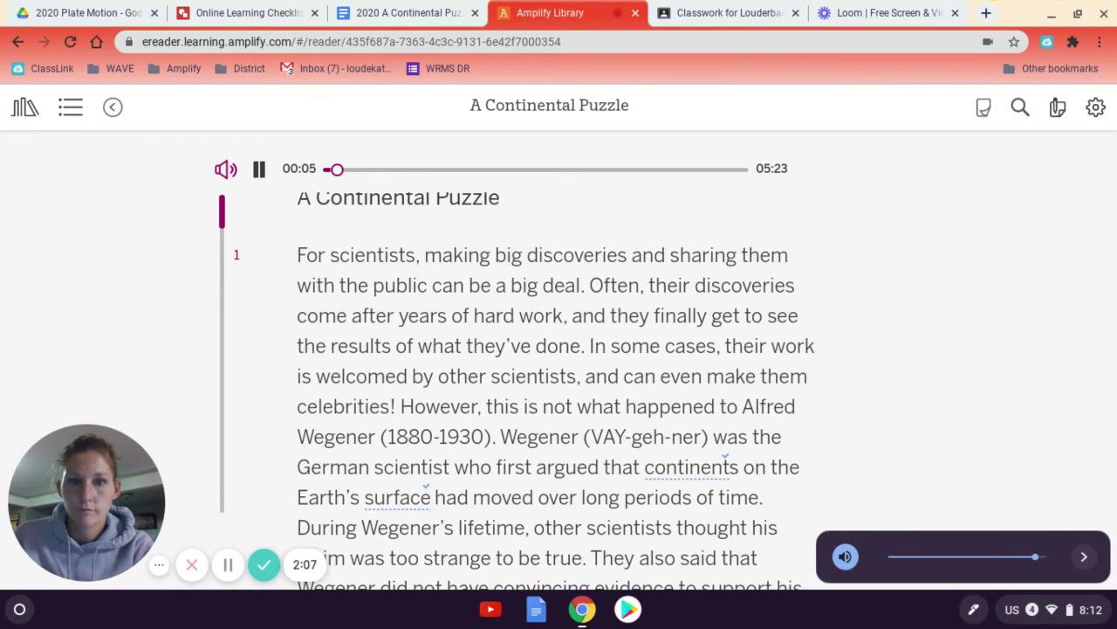
left_click(262, 177)
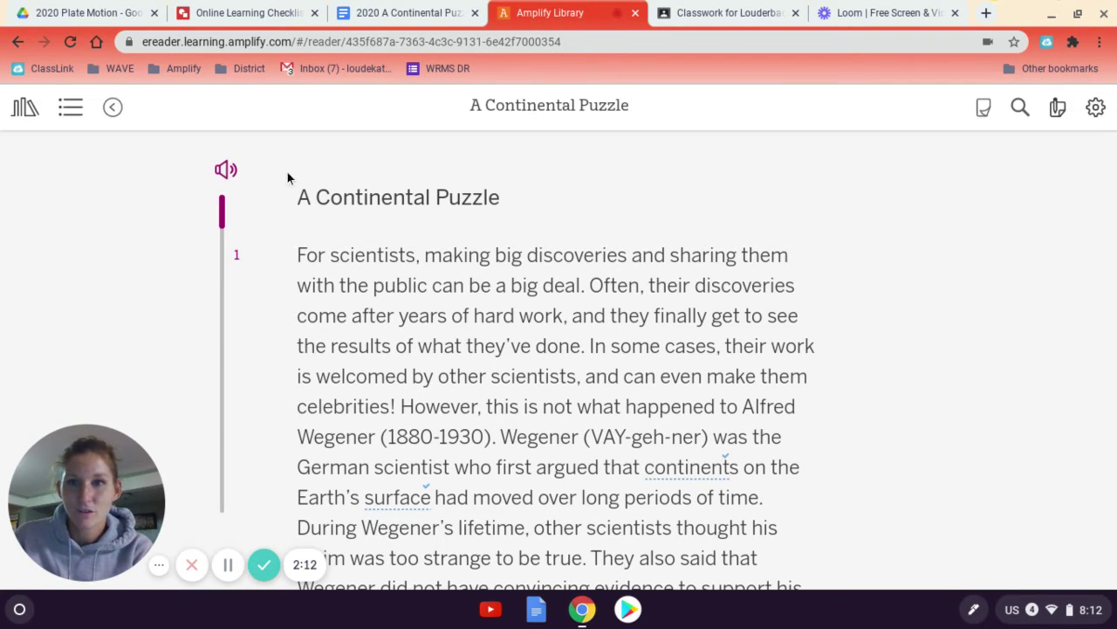
mouse_move(259, 175)
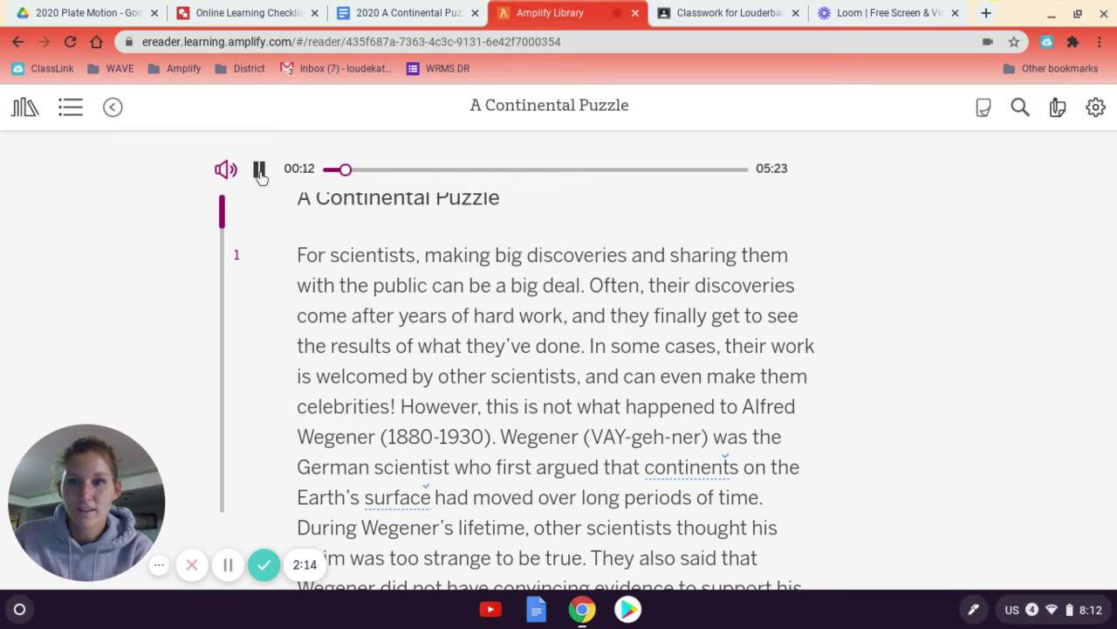
left_click(260, 174)
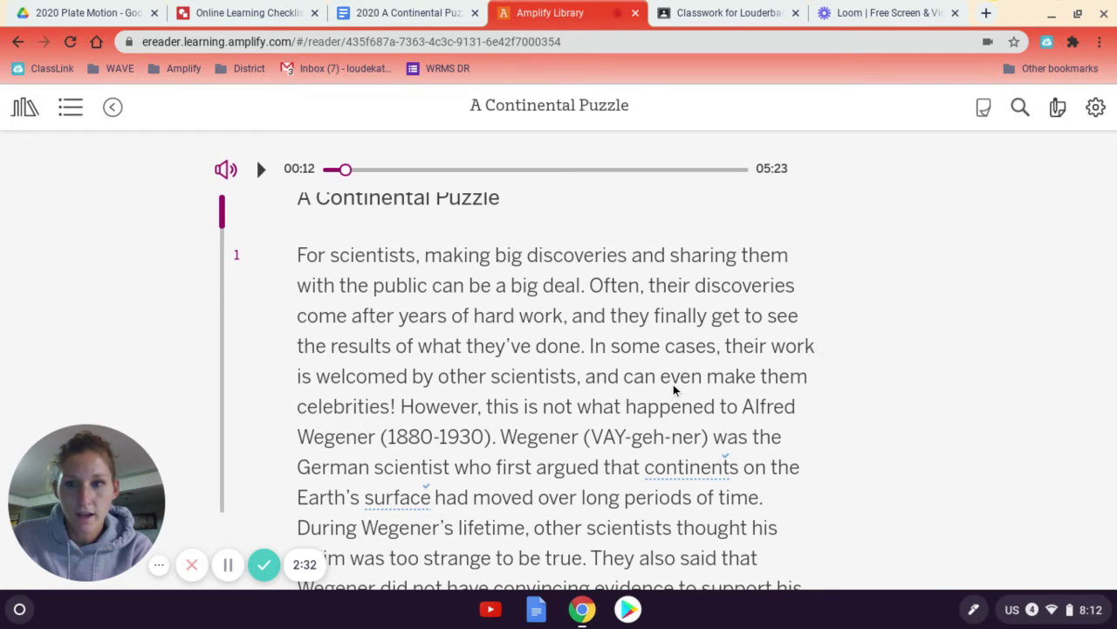
- Highlight the vocabulary word 'continents' in purple
scroll(674, 385, "down", 1)
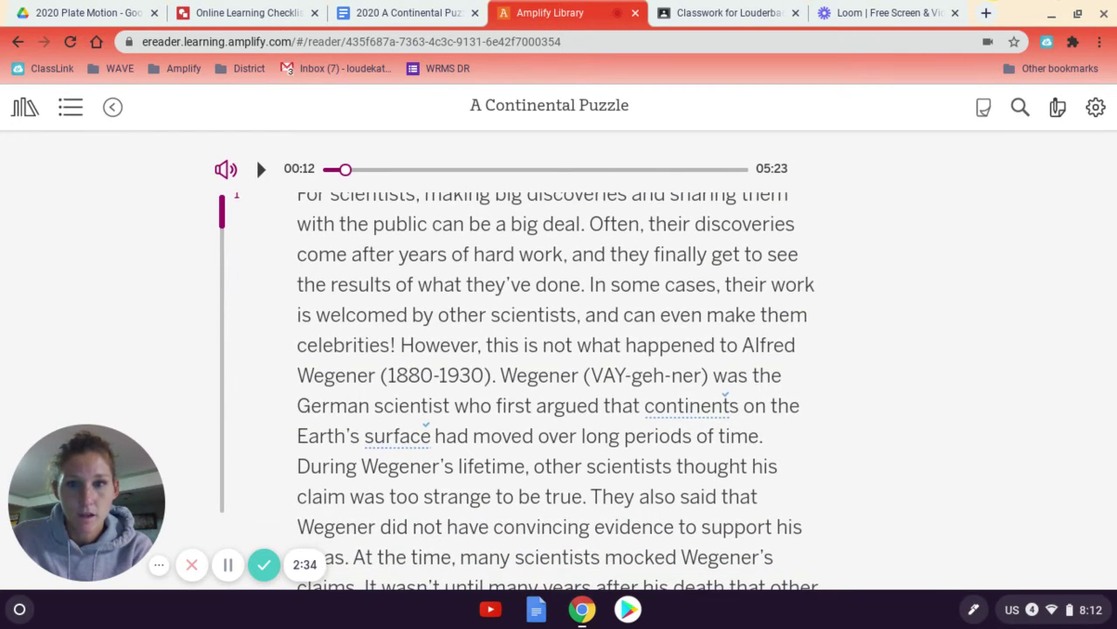
scroll(558, 392, "down", 1)
scroll(558, 392, "down", 1)
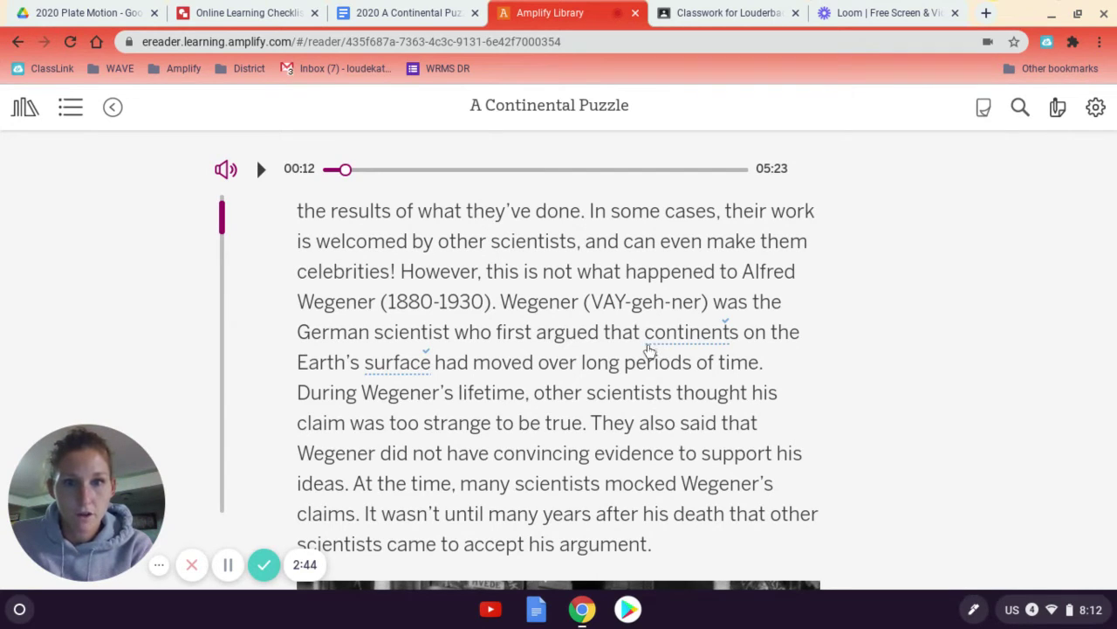
left_click_drag(643, 349, 682, 350)
left_click(610, 288)
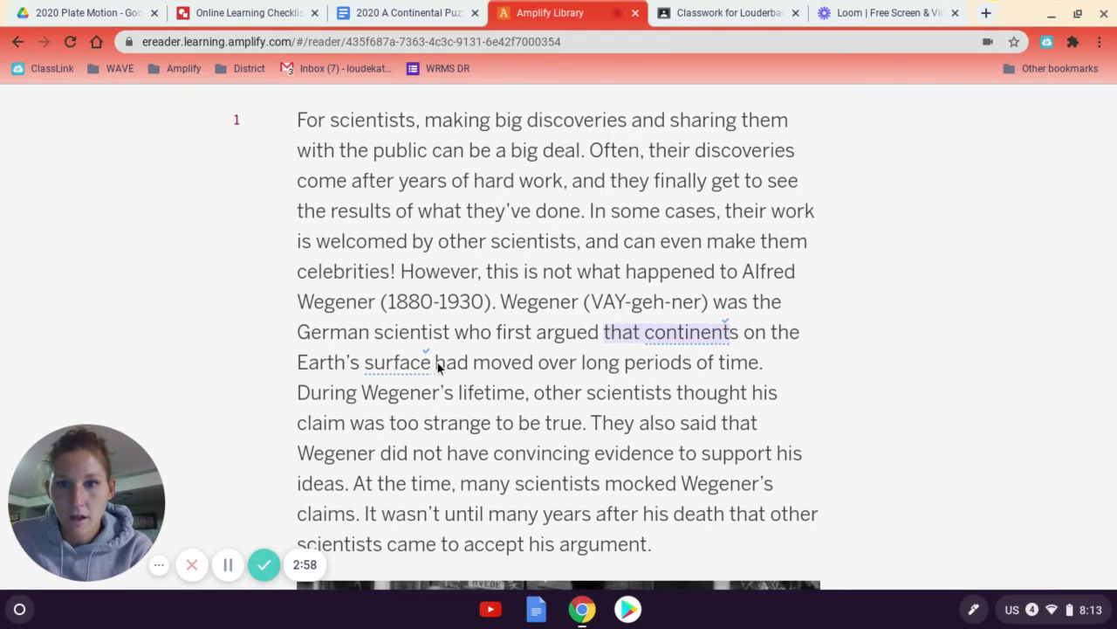
- Highlight 'surface' in purple, view its definition, and return to the checklist doc
left_click_drag(437, 359, 378, 346)
left_click(359, 316)
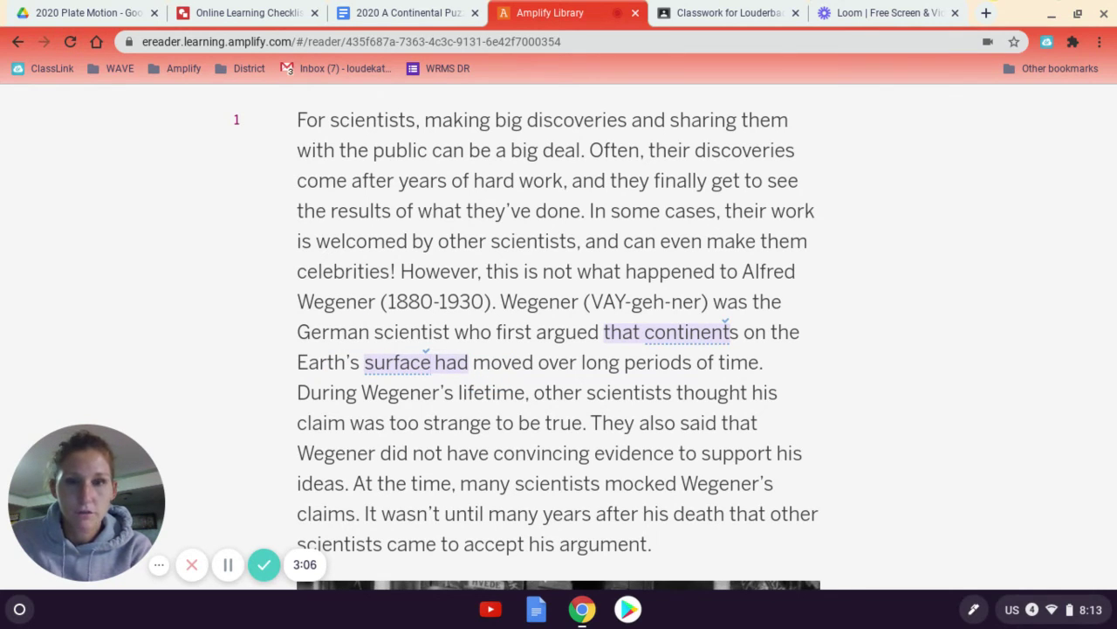
left_click(387, 367)
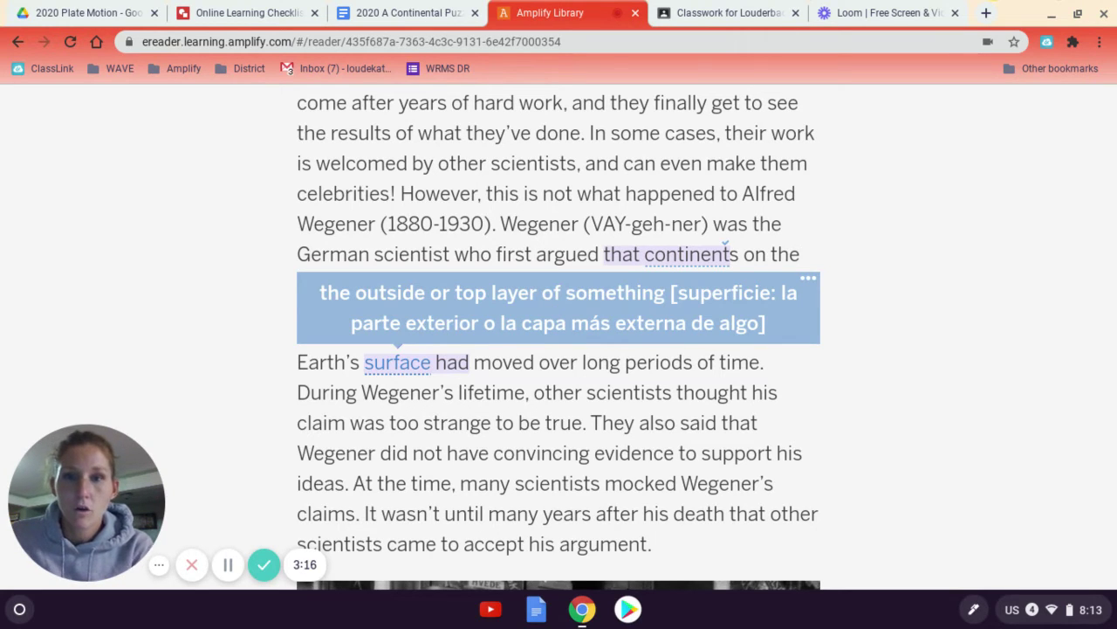
left_click(418, 10)
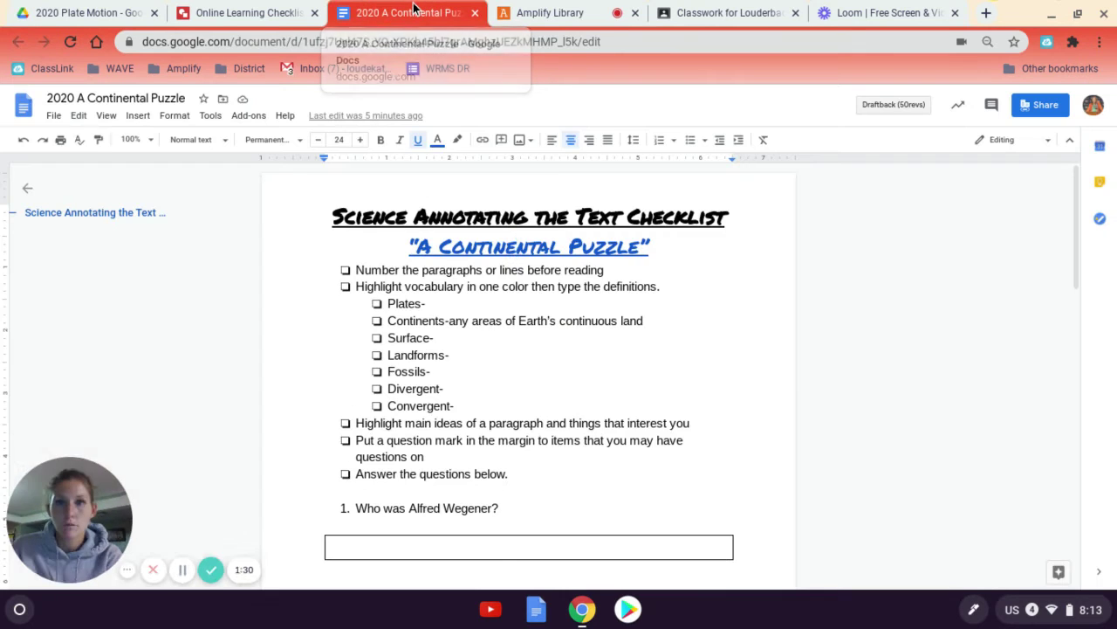
- Add 'the outside or top layer of something' after Surface- in the checklist
left_click(467, 337)
type("the ou")
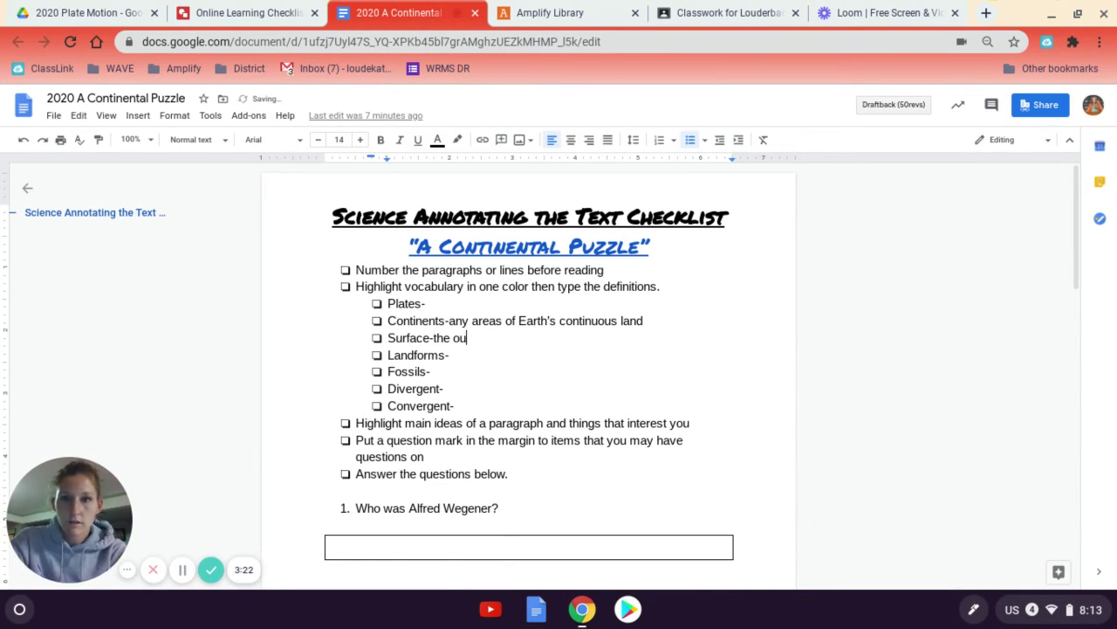
type("tside or to")
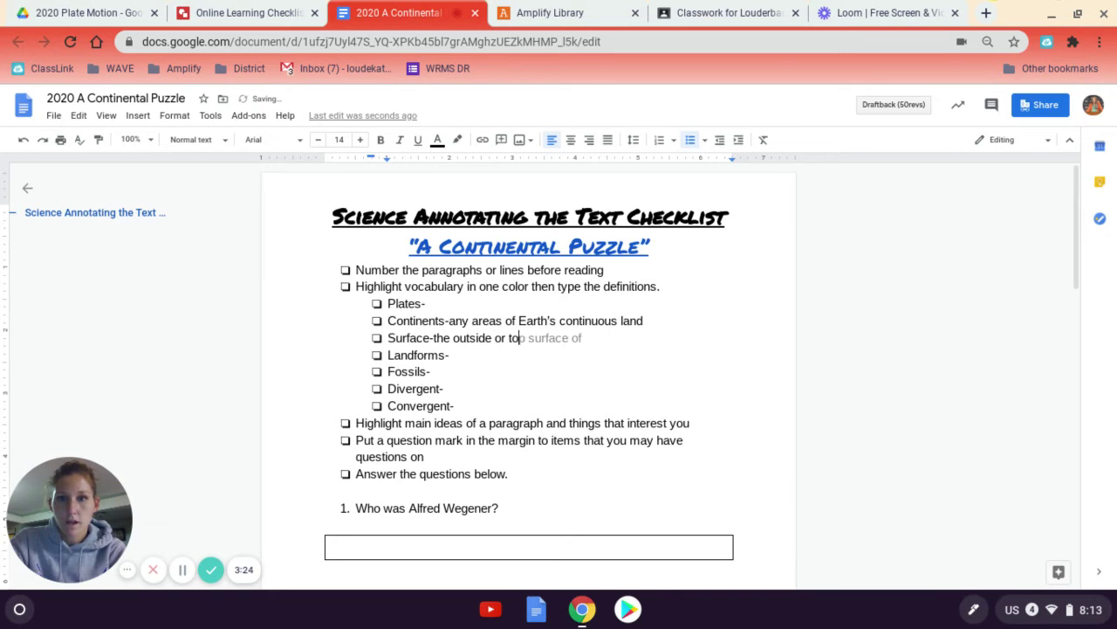
type("p layer of ")
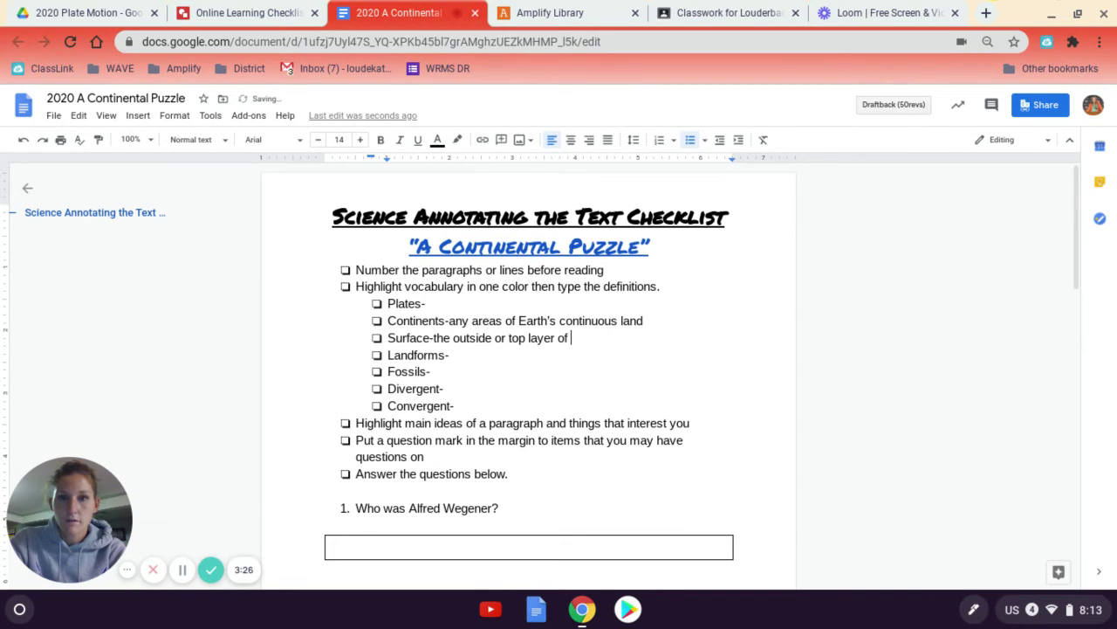
type("something")
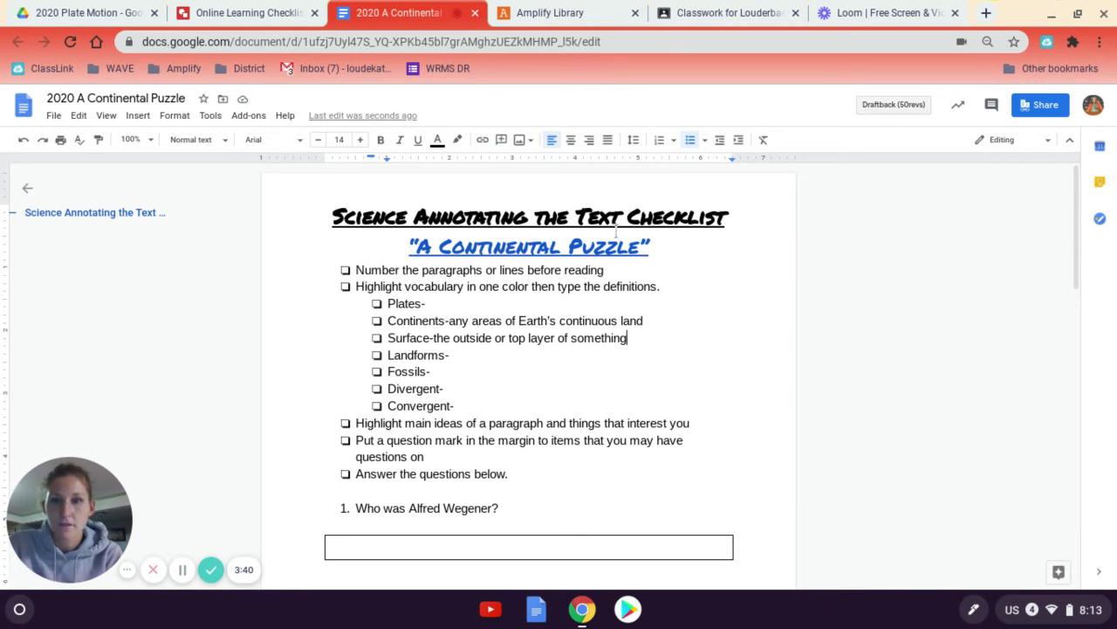
left_click(543, 12)
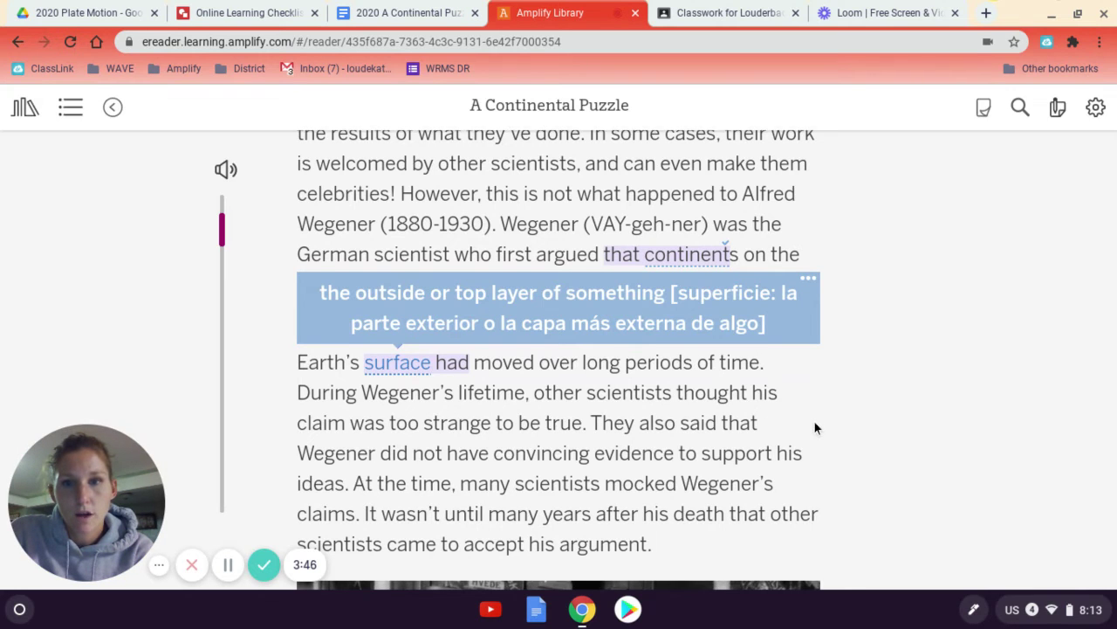
- Highlight 'During Wegener's lifetime, other scientists thought his claim was too strange' in green
left_click(434, 368)
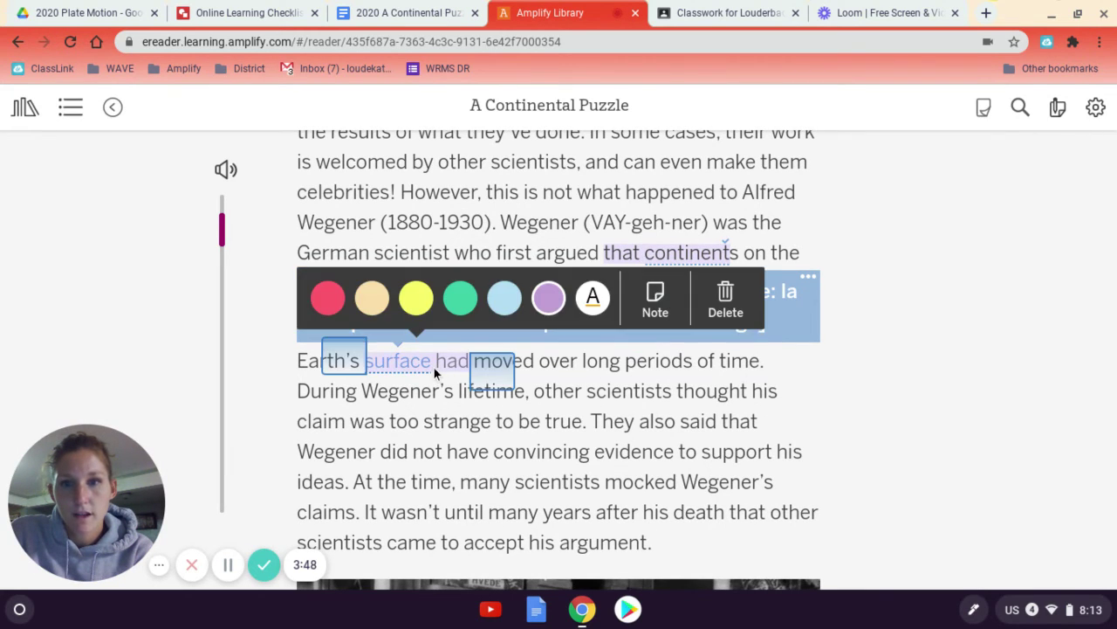
left_click(686, 374)
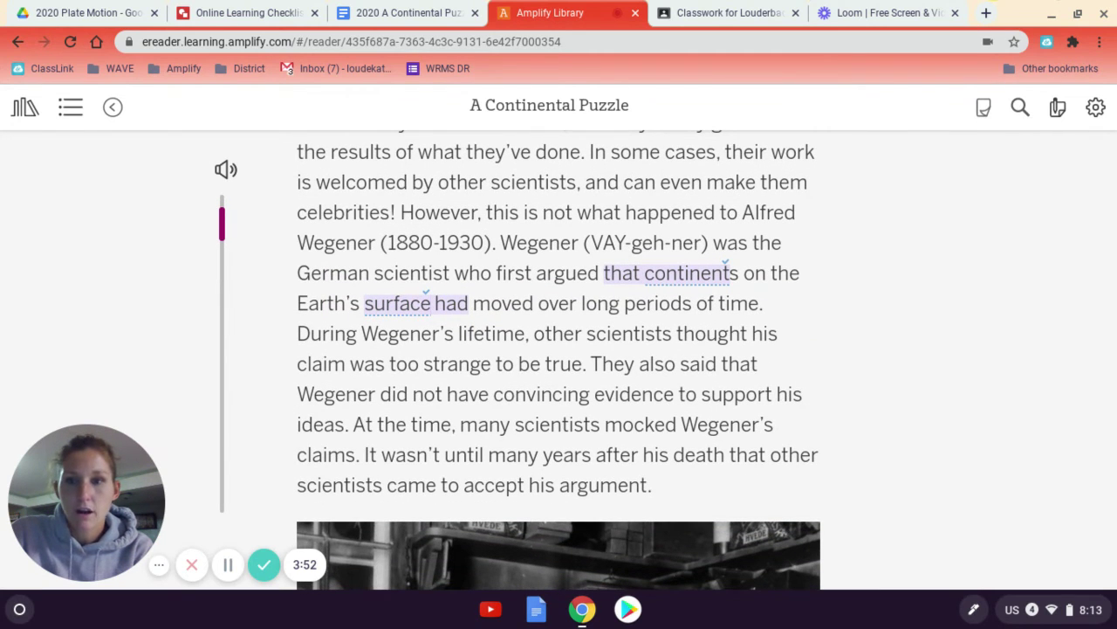
scroll(559, 349, "down", 1)
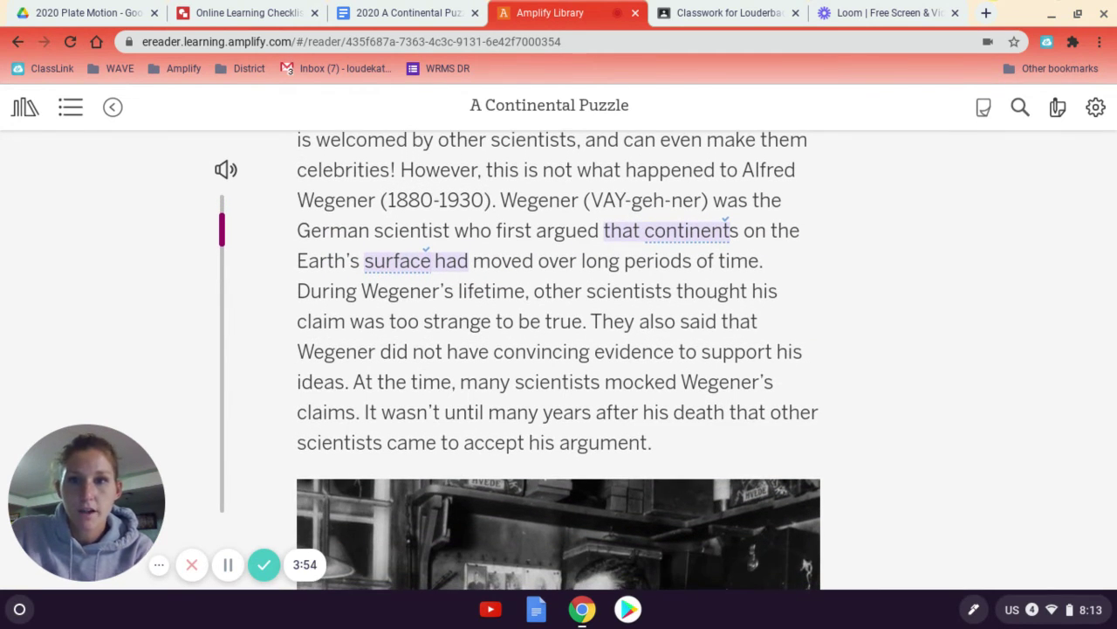
left_click_drag(302, 294, 576, 322)
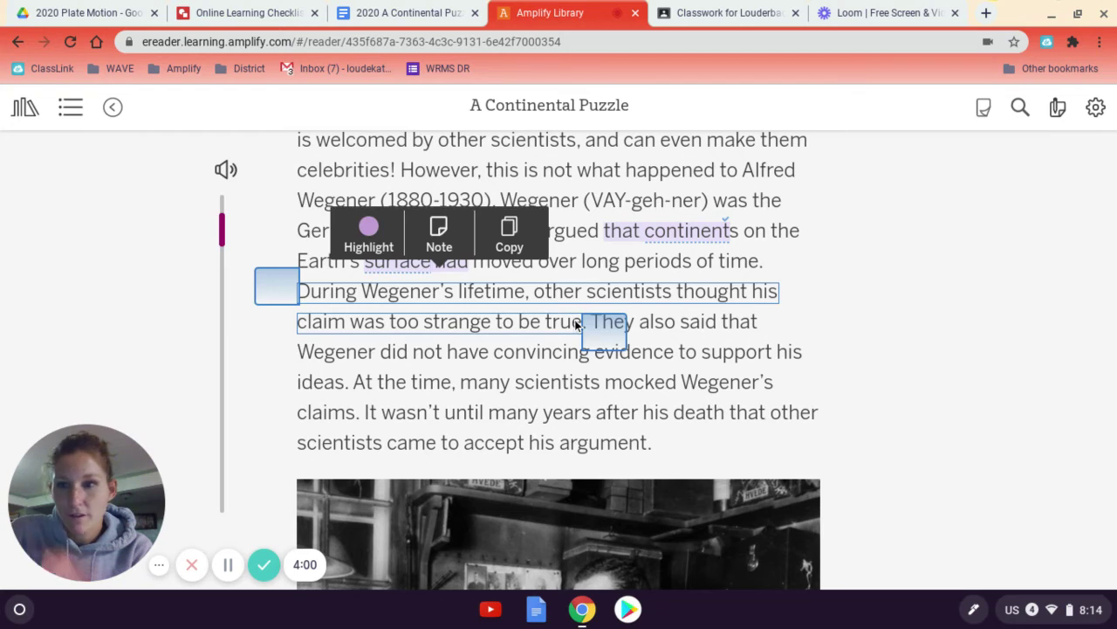
left_click(370, 241)
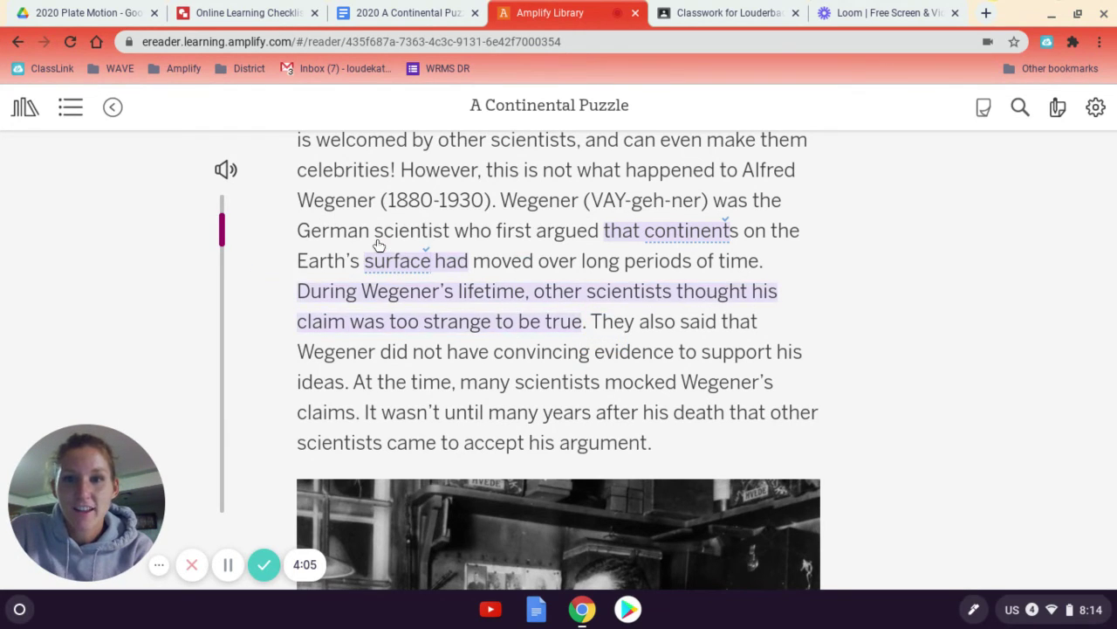
left_click(469, 295)
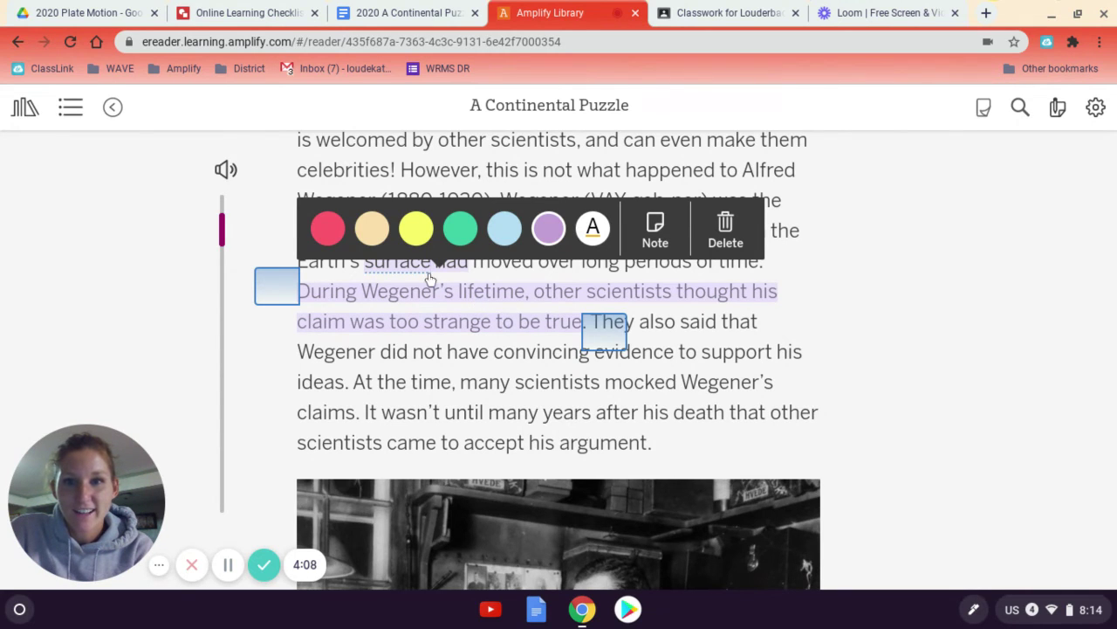
left_click(460, 229)
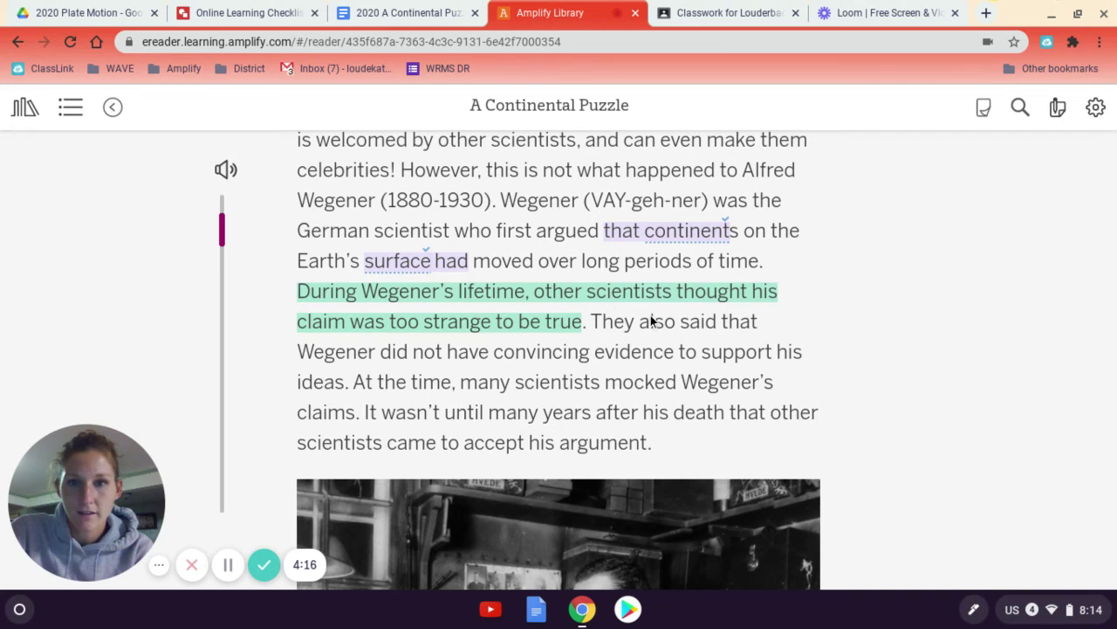
scroll(653, 319, "down", 1)
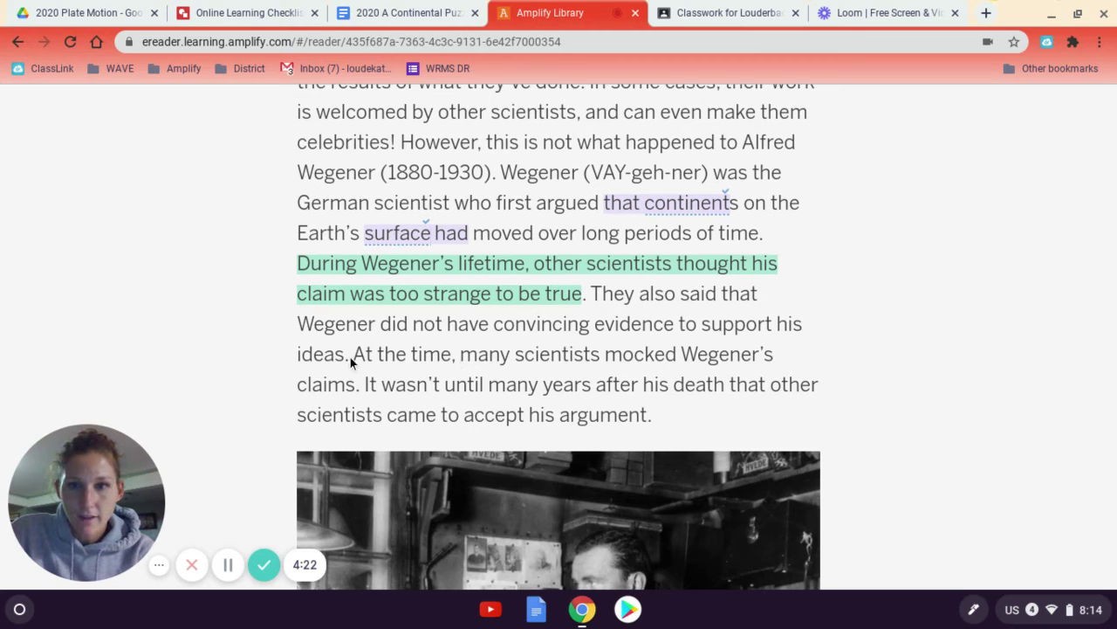
- Note on the mocking sentence: 'That is rude and not kind', urging kindness and openness to others' ideas
left_click_drag(350, 357, 355, 392)
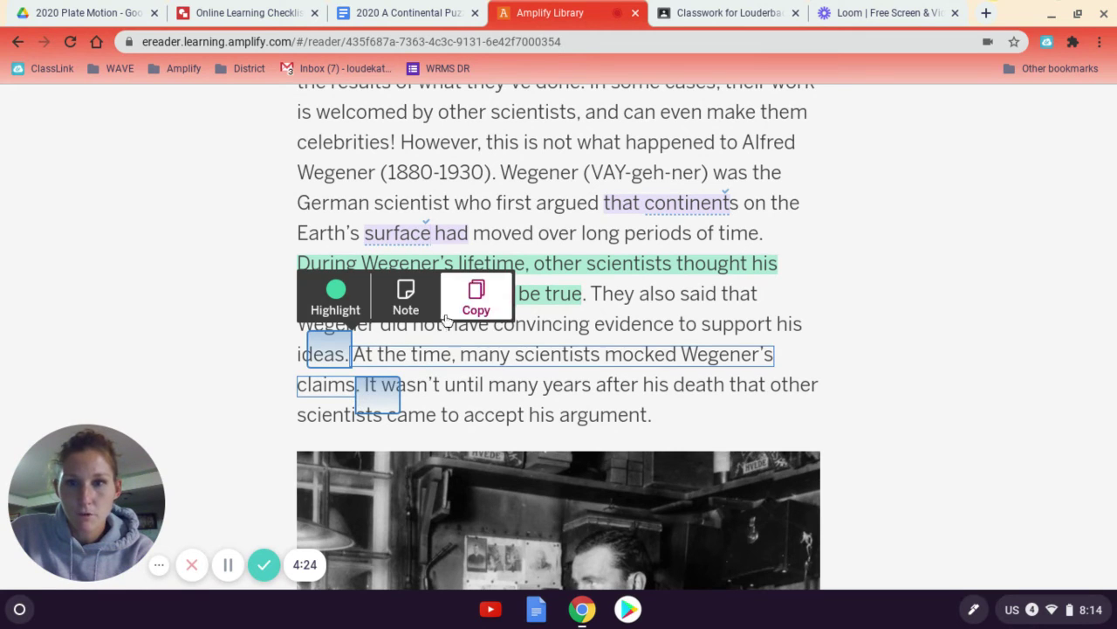
left_click(409, 301)
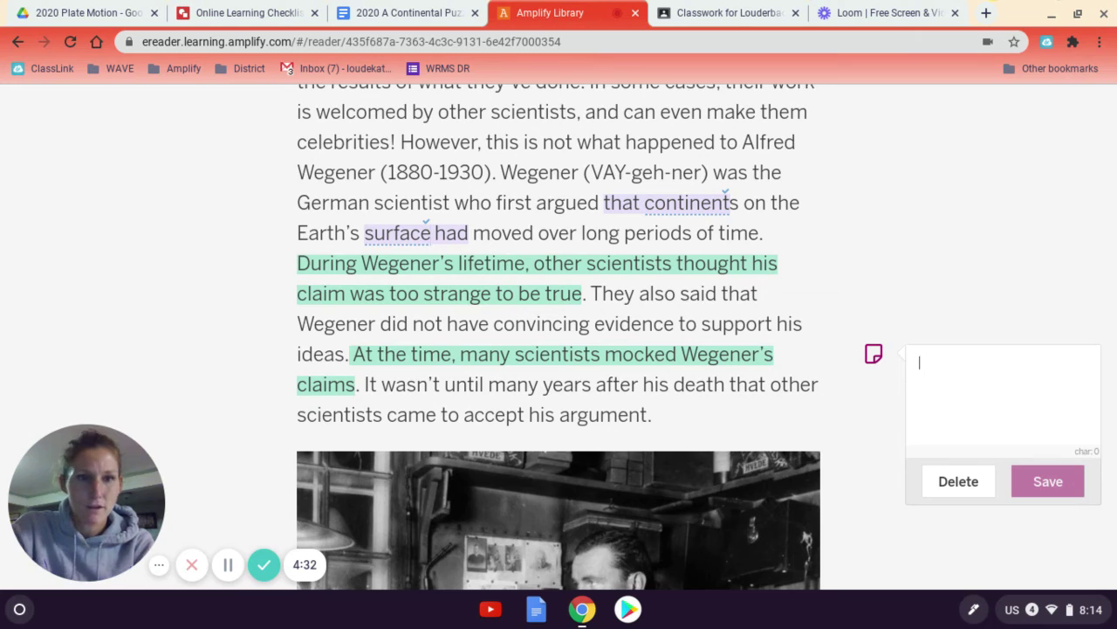
type("THAt")
key("BackSpace")
key("BackSpace")
key("BackSpace")
type("hat ")
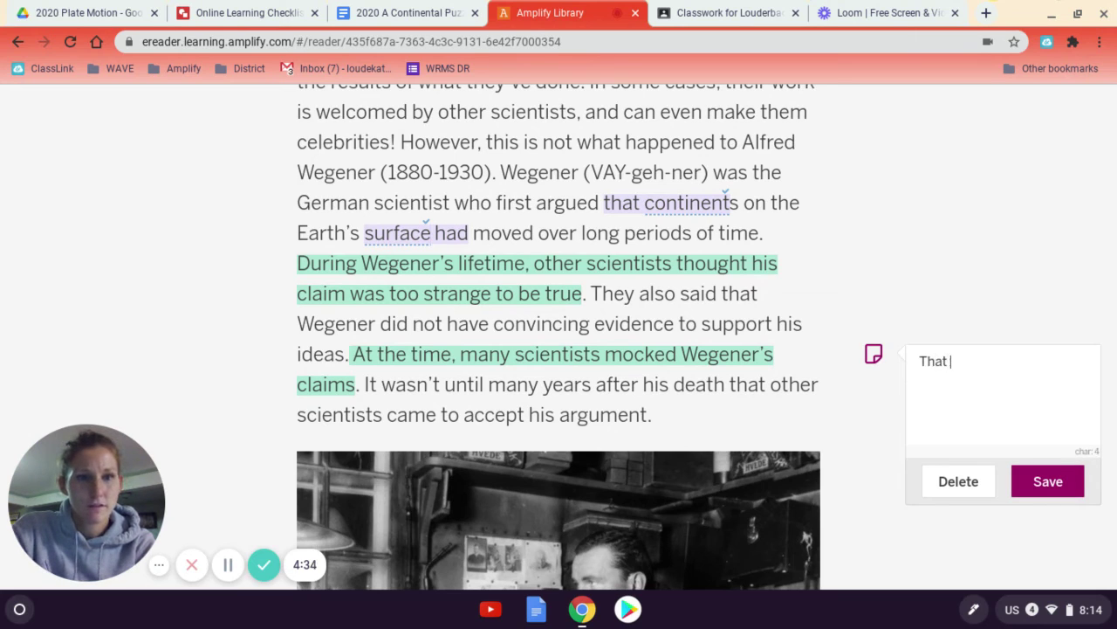
type("is rude and not")
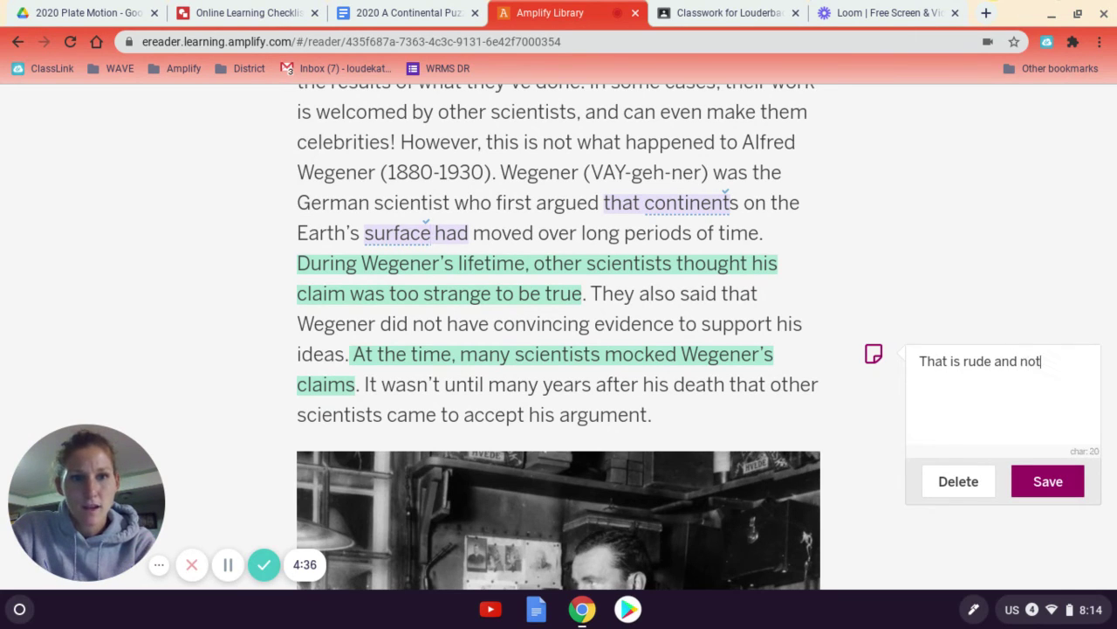
type(" kind")
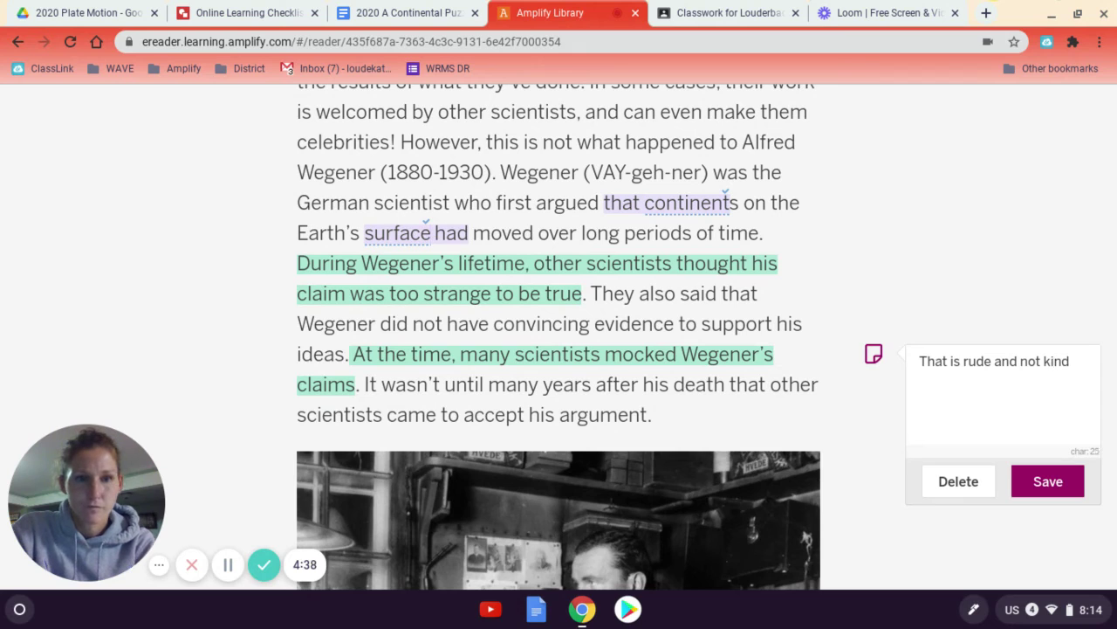
type(". Peo")
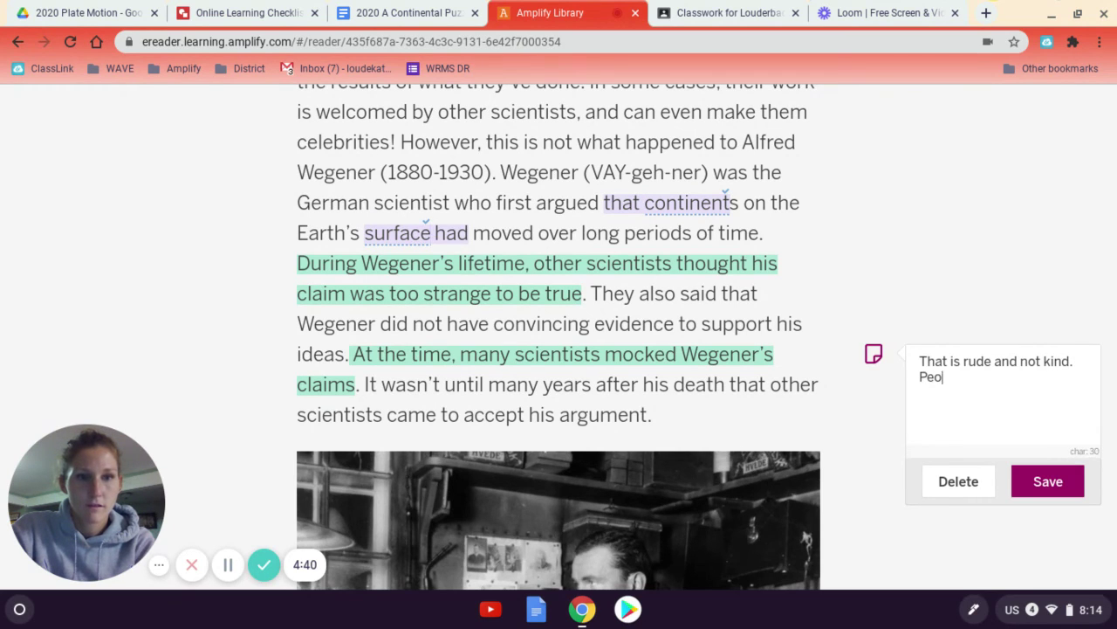
type("ple should be kind to")
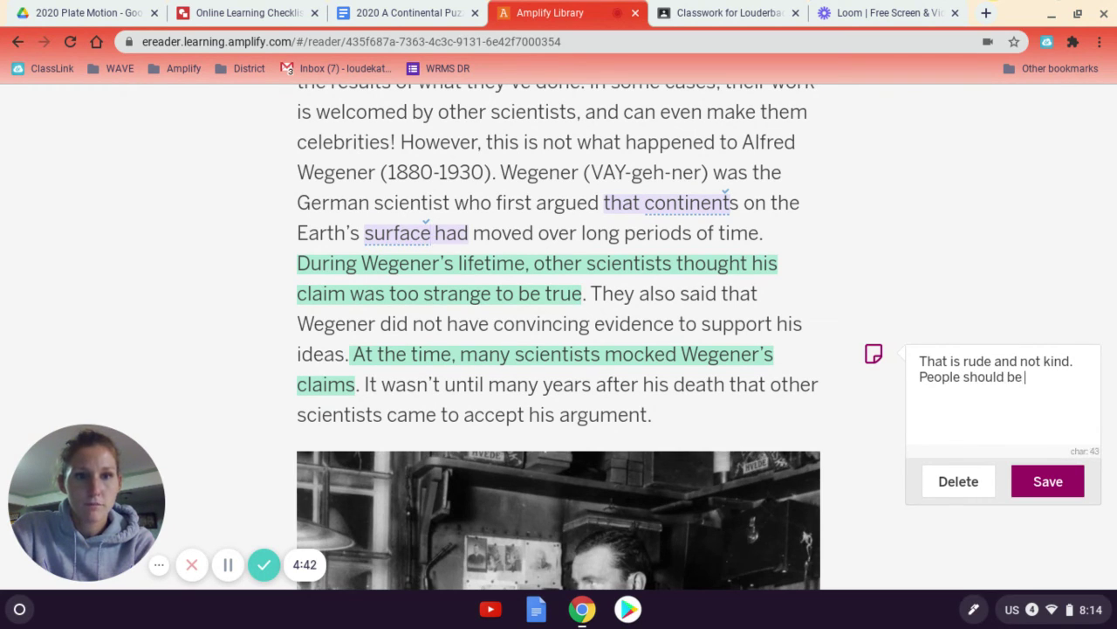
key("BackSpace")
key("BackSpace")
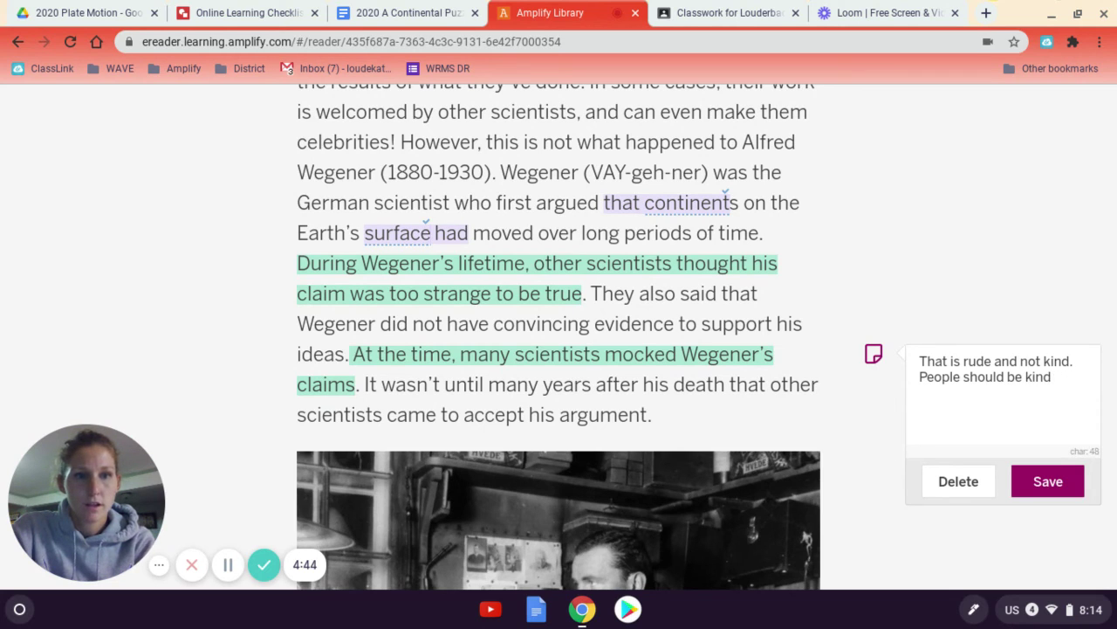
type("and open")
type(" to t")
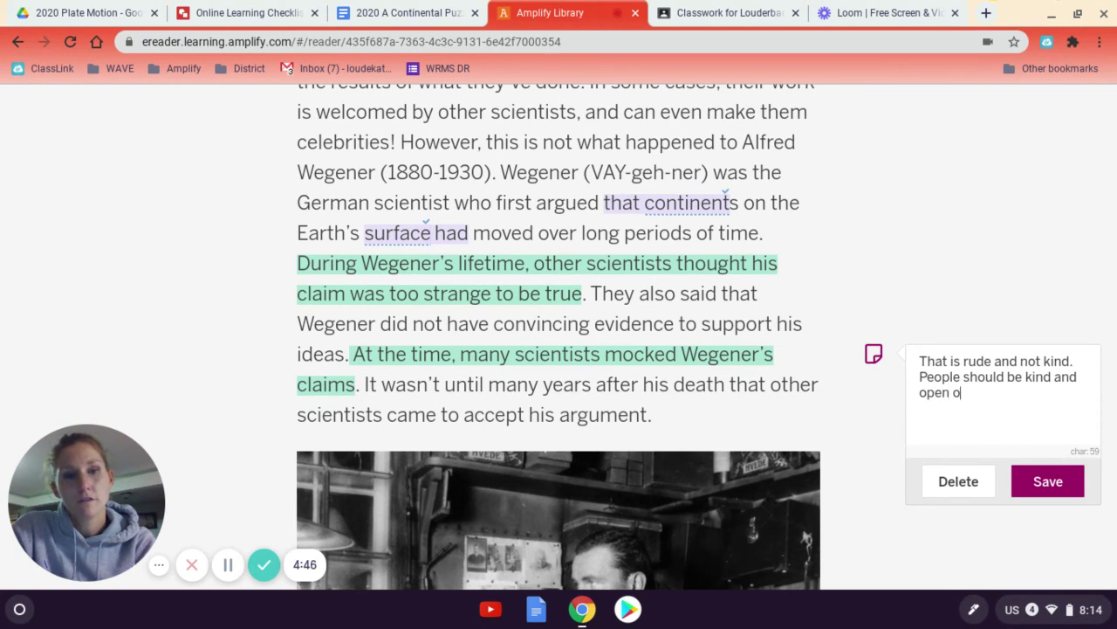
key("BackSpace")
type("ot")
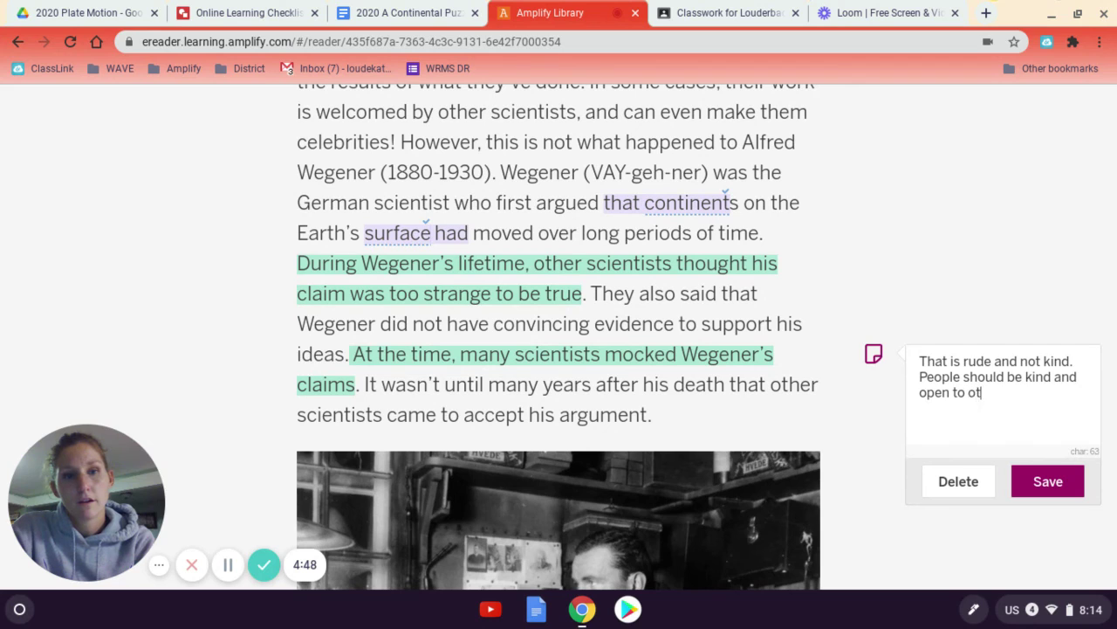
type("hers ideas.")
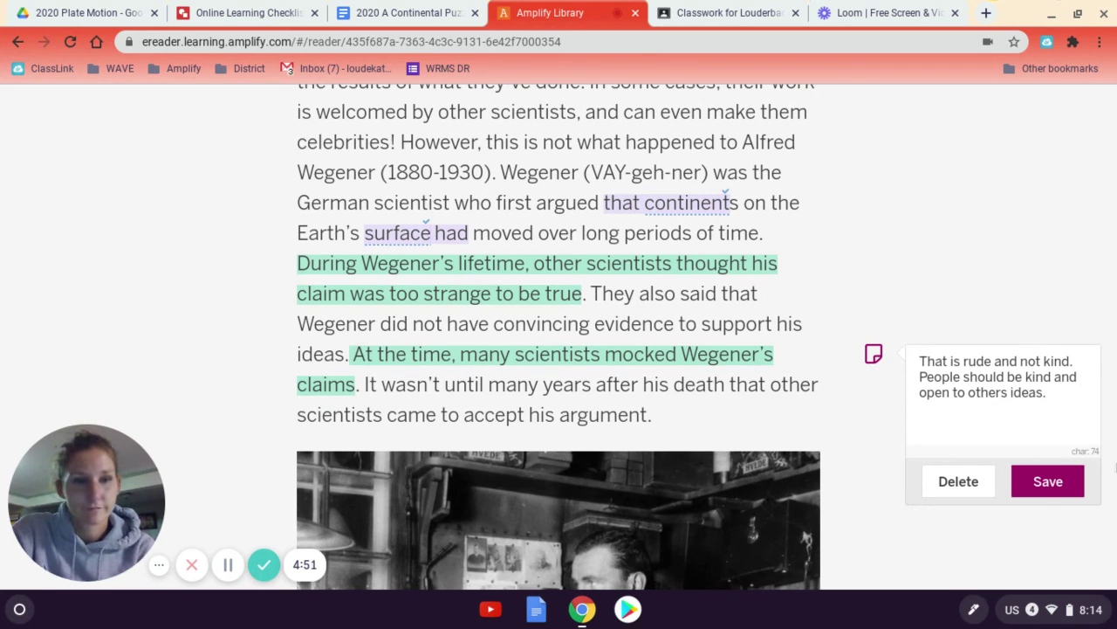
left_click(1045, 491)
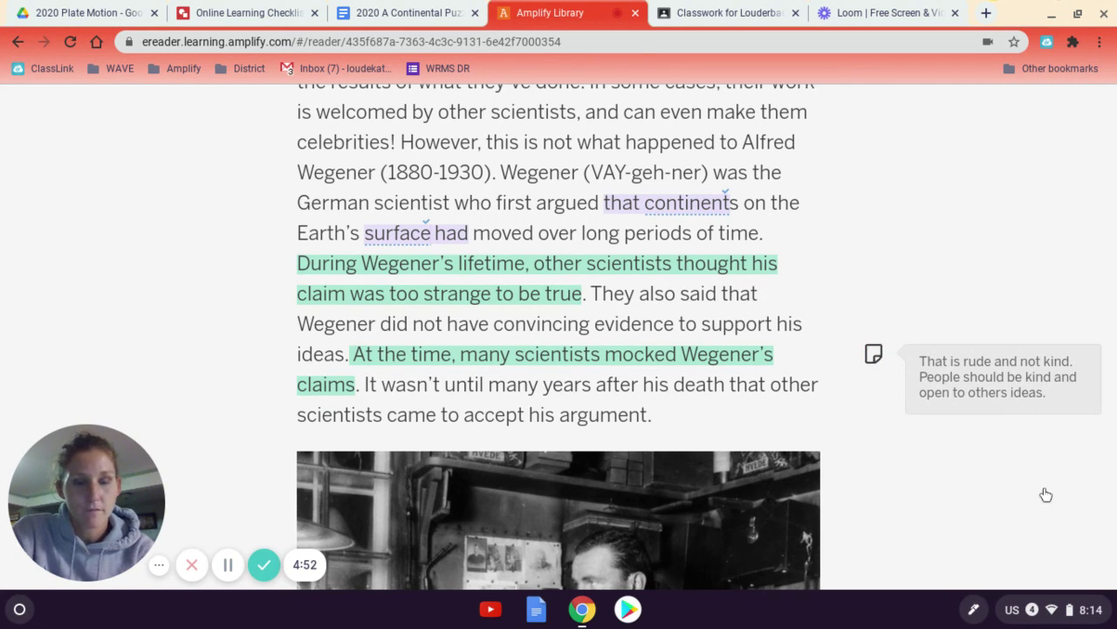
scroll(961, 417, "down", 2)
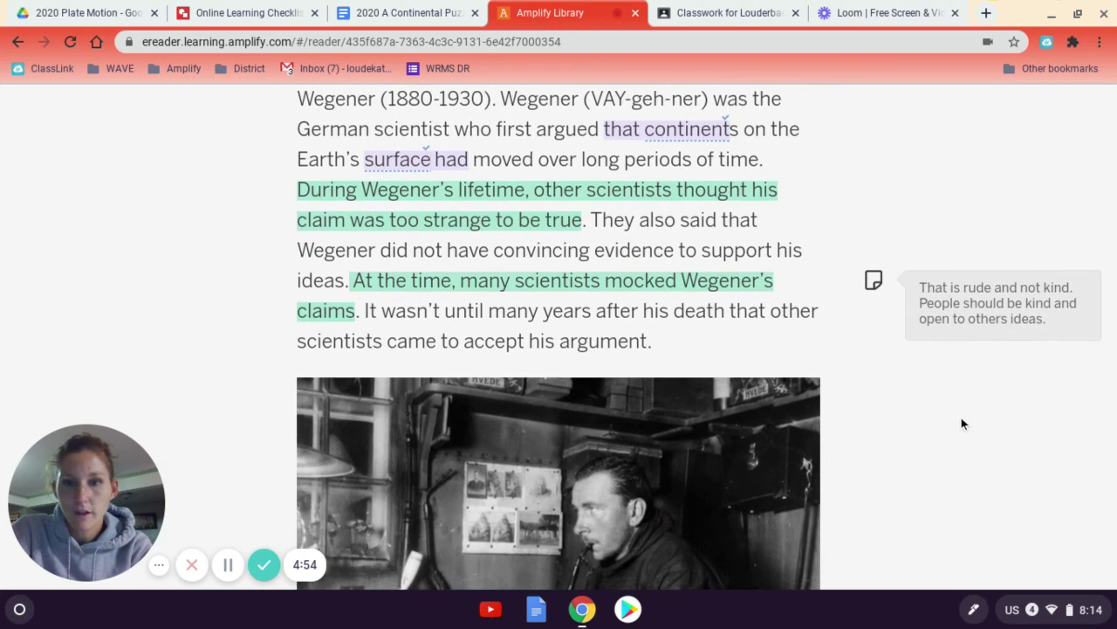
scroll(962, 417, "up", 3)
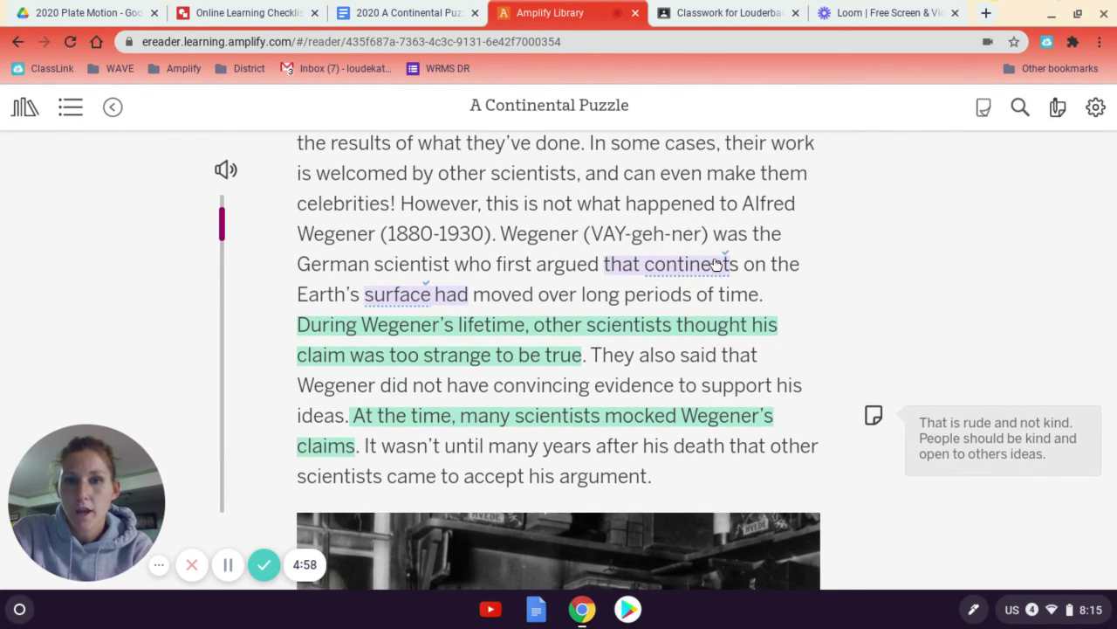
- Review the '2020 A Continental Puzzle' checklist and its three unanswered Wegener questions
left_click(391, 12)
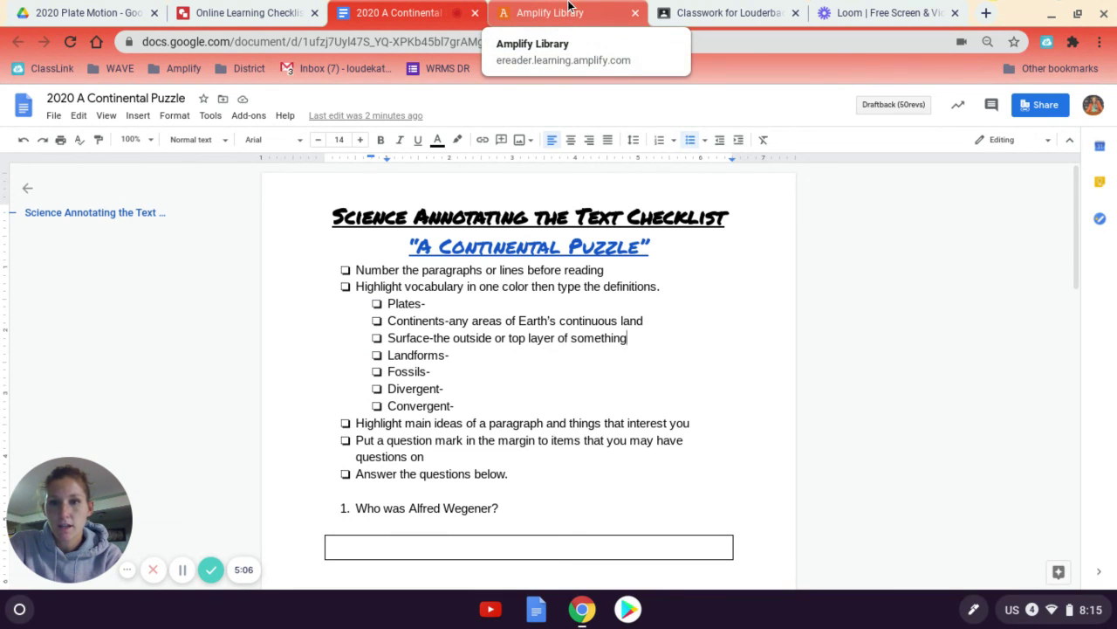
scroll(533, 176, "down", 10)
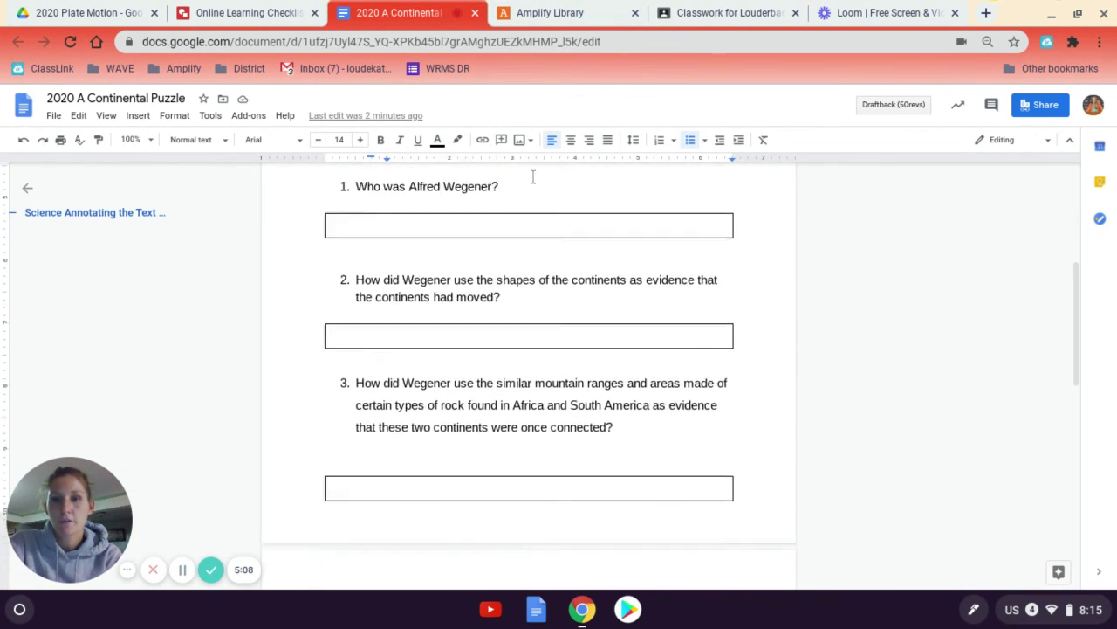
scroll(539, 378, "up", 10)
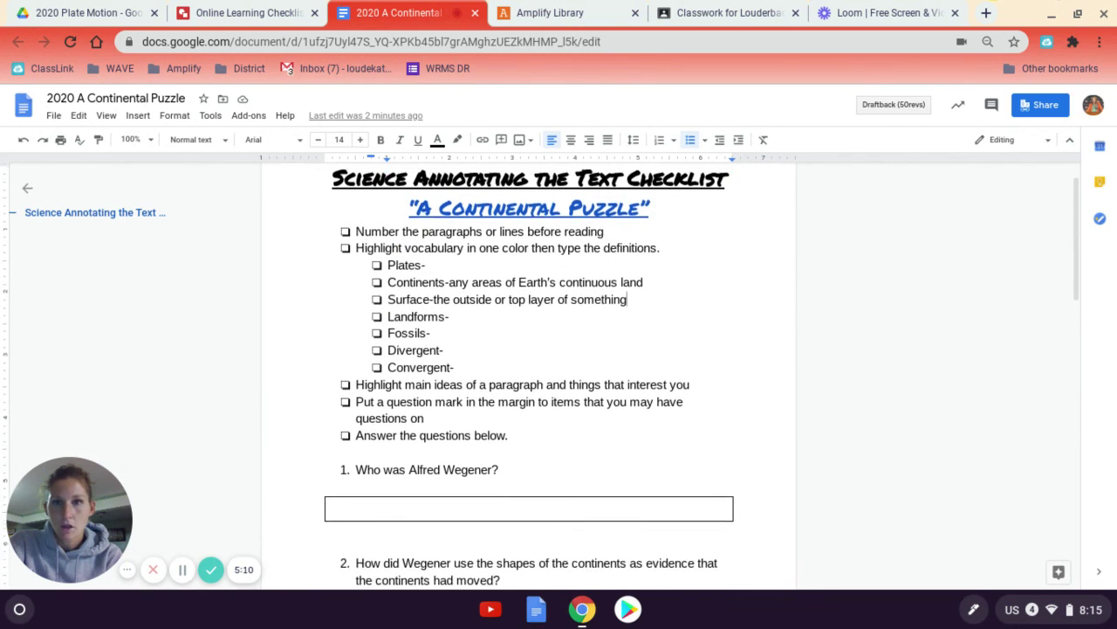